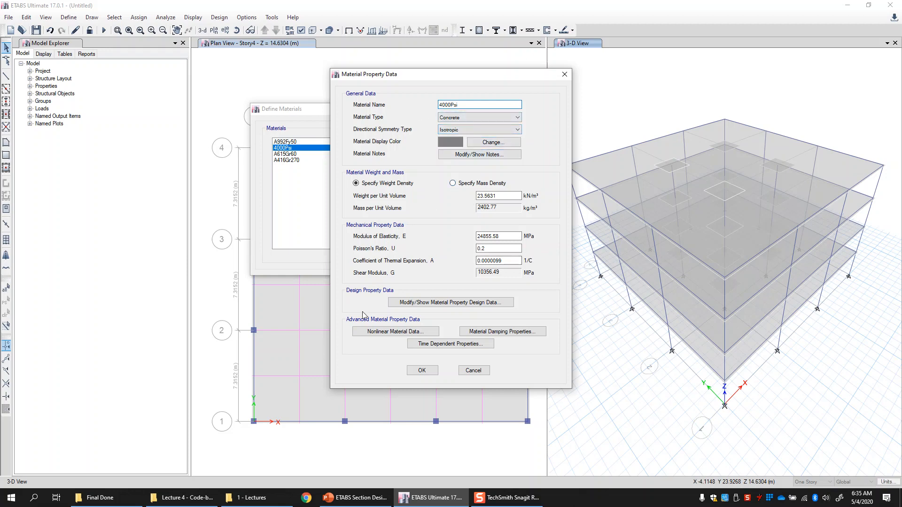
- Review the nonlinear Mander stress-strain curve of the 4000Psi concrete material
{"action": "left_click", "coordinate": [392, 332]}
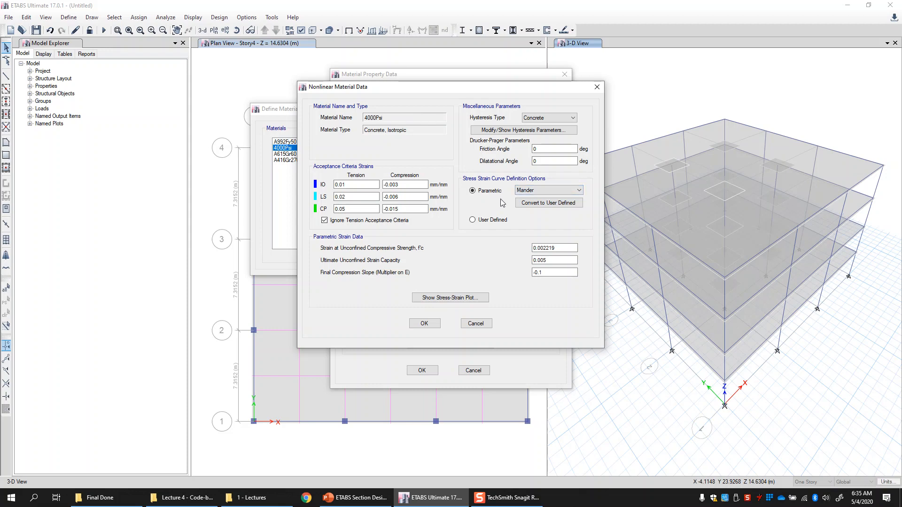
{"action": "left_click", "coordinate": [520, 192]}
{"action": "left_click", "coordinate": [529, 197]}
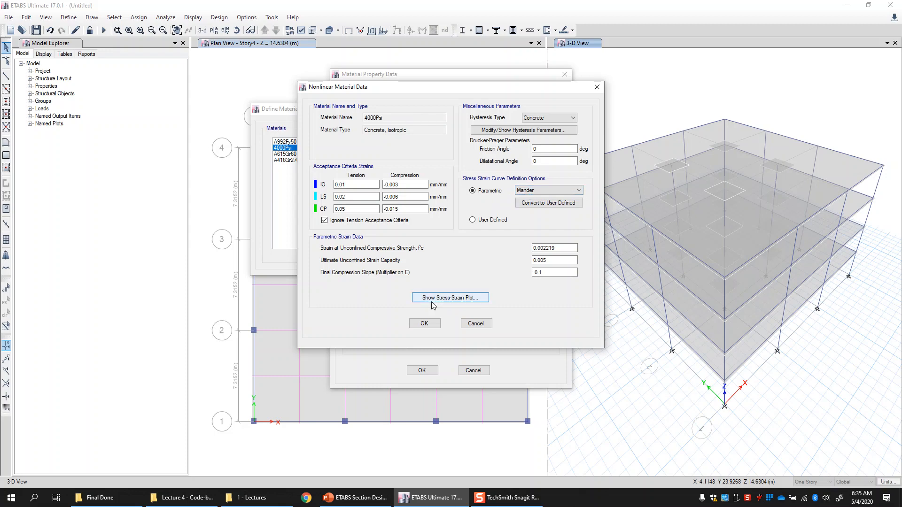
{"action": "left_click", "coordinate": [470, 299]}
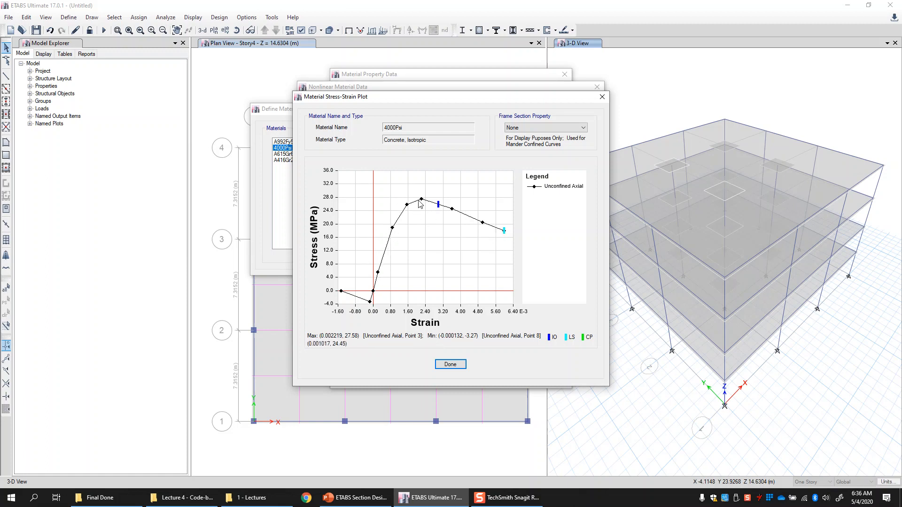
{"action": "left_click", "coordinate": [453, 365]}
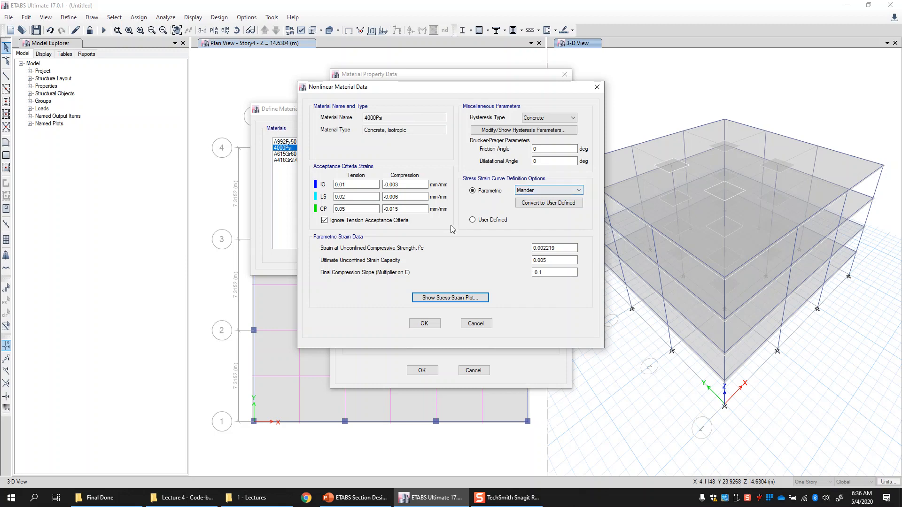
{"action": "left_click", "coordinate": [424, 324]}
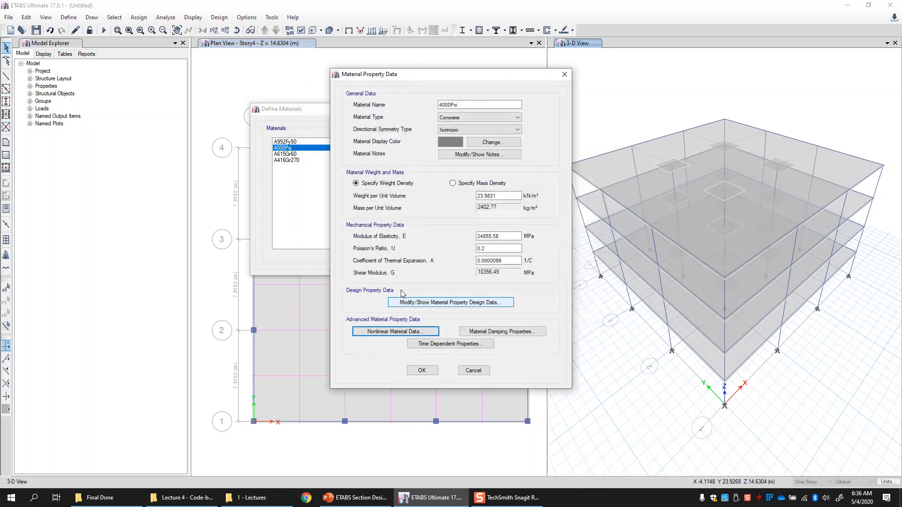
{"action": "left_click", "coordinate": [420, 374]}
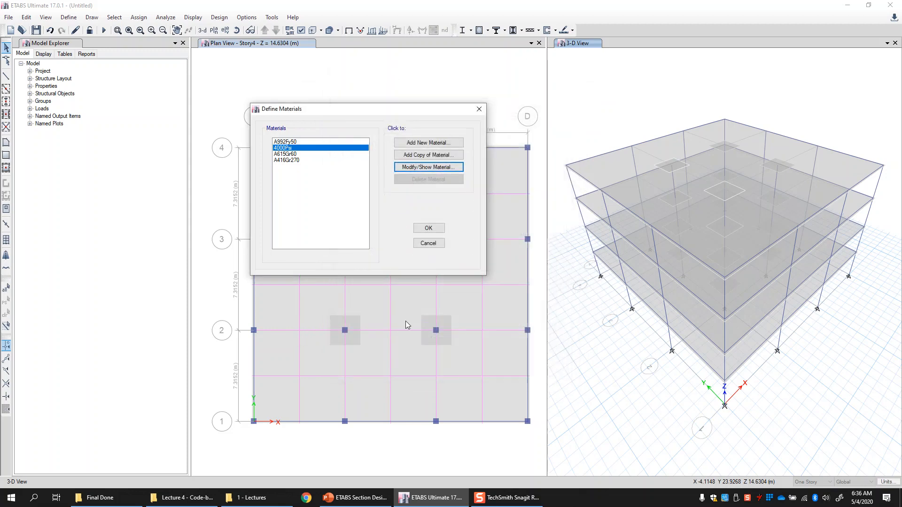
- Review the nonlinear stress-strain curve of the A615Gr60 rebar material and close the materials dialog
{"action": "left_click", "coordinate": [285, 155]}
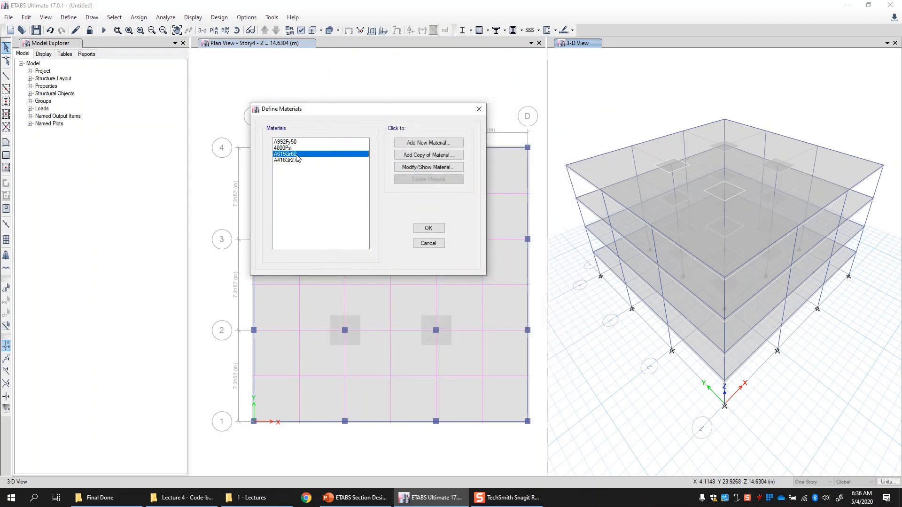
{"action": "left_click", "coordinate": [431, 166]}
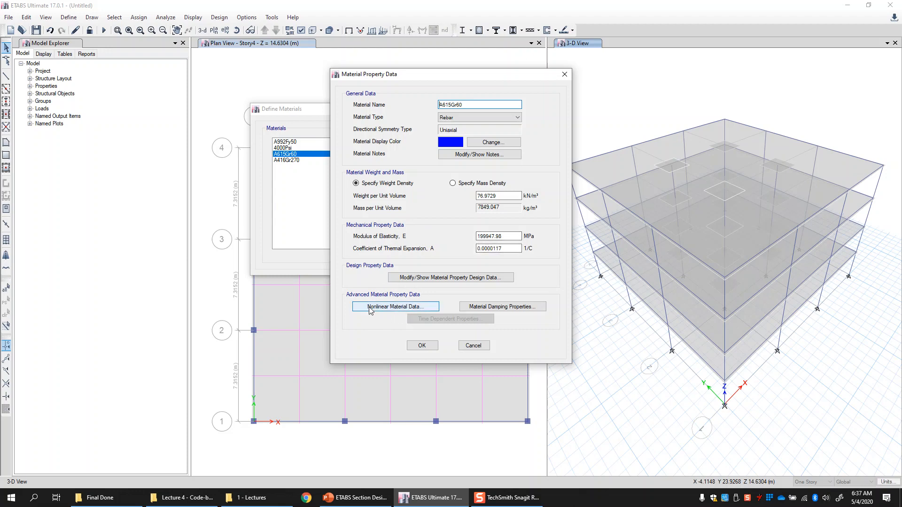
{"action": "left_click", "coordinate": [422, 309]}
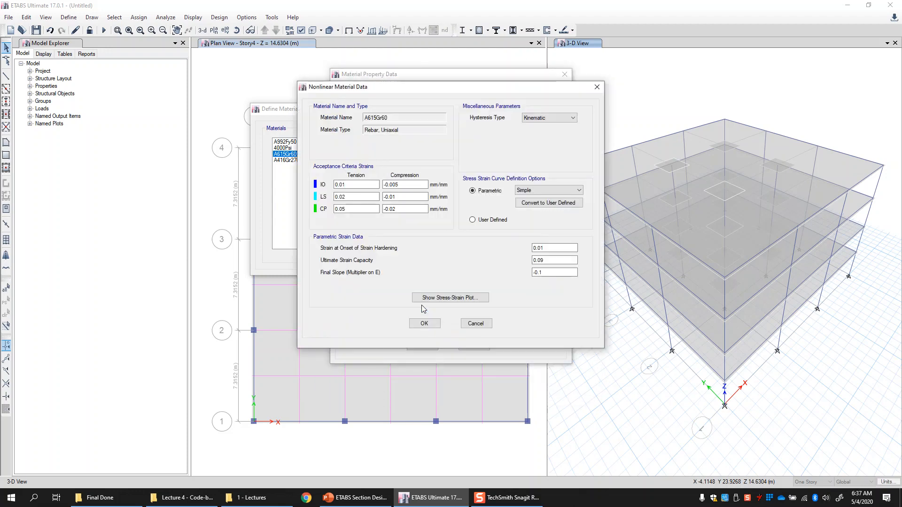
{"action": "left_click", "coordinate": [472, 299]}
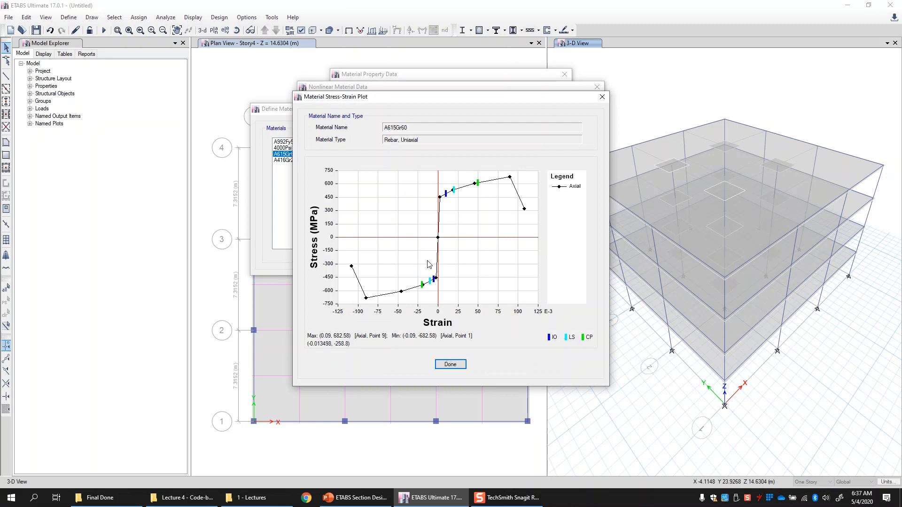
{"action": "left_click", "coordinate": [448, 363]}
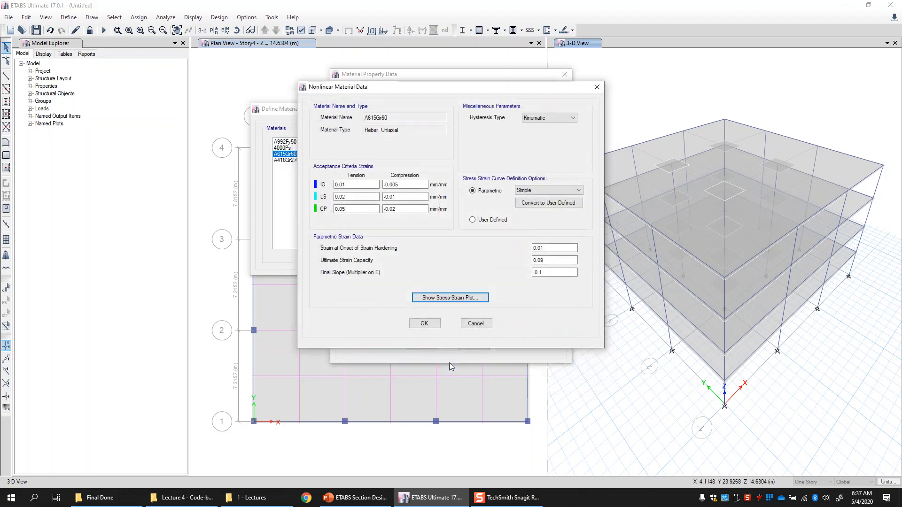
{"action": "left_click", "coordinate": [425, 324]}
{"action": "left_click", "coordinate": [423, 349]}
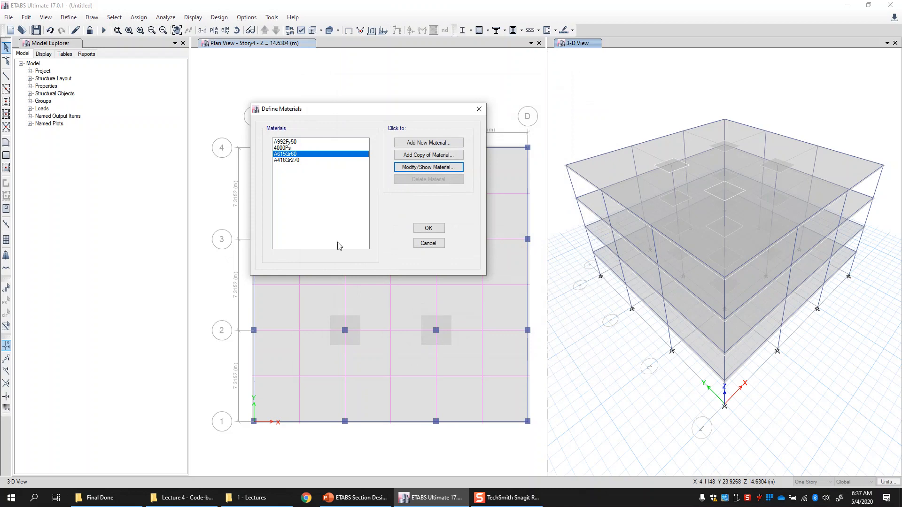
{"action": "left_click", "coordinate": [428, 228]}
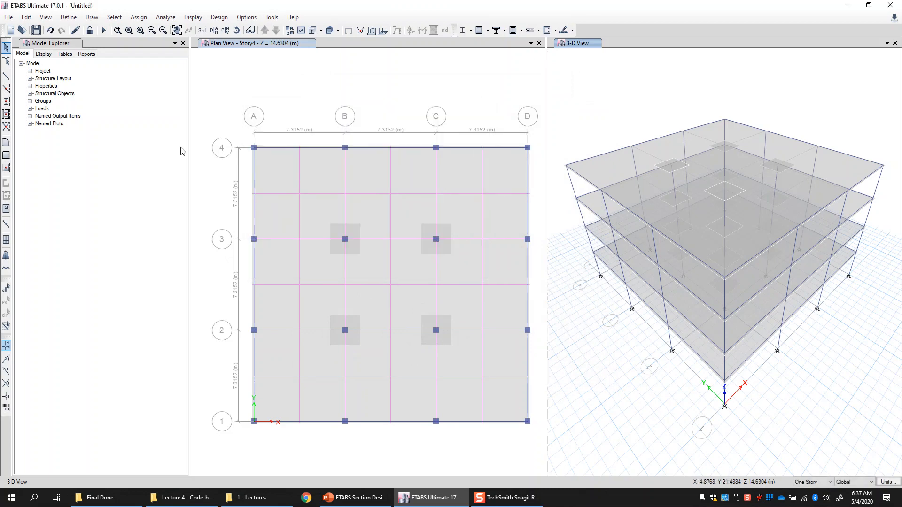
- Add a new frame section property using the Section Designer shape type
{"action": "left_click", "coordinate": [73, 21]}
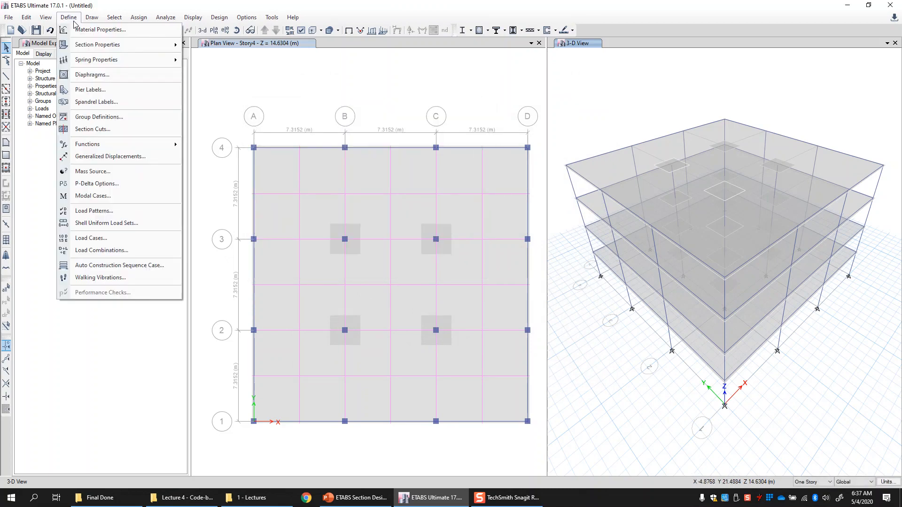
{"action": "mouse_move", "coordinate": [87, 46]}
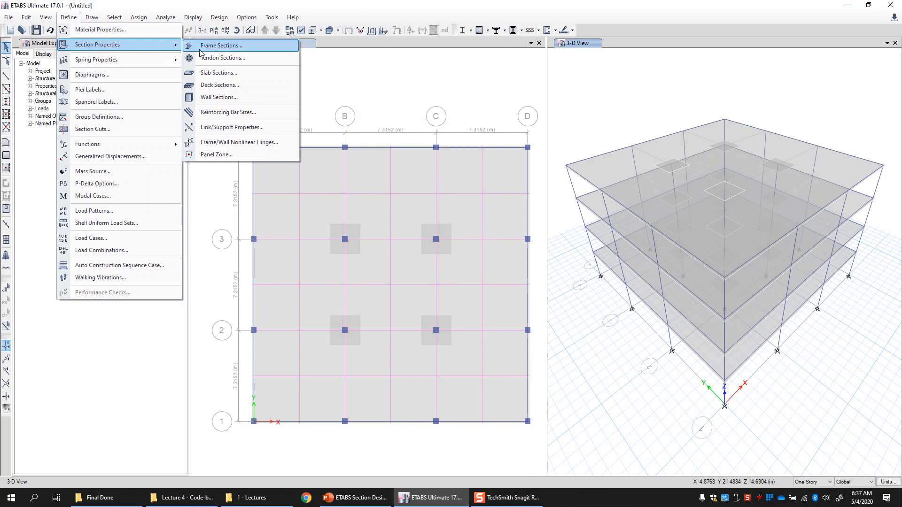
{"action": "left_click", "coordinate": [266, 45]}
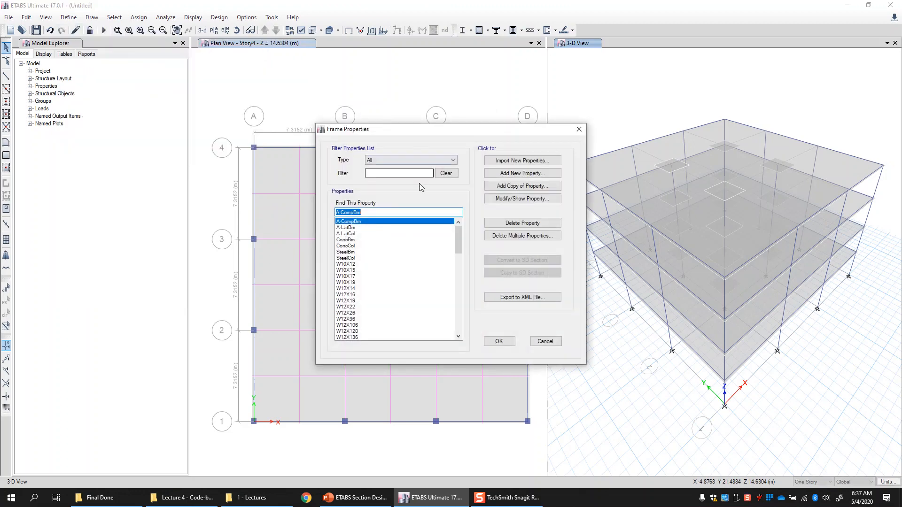
{"action": "left_click", "coordinate": [558, 176]}
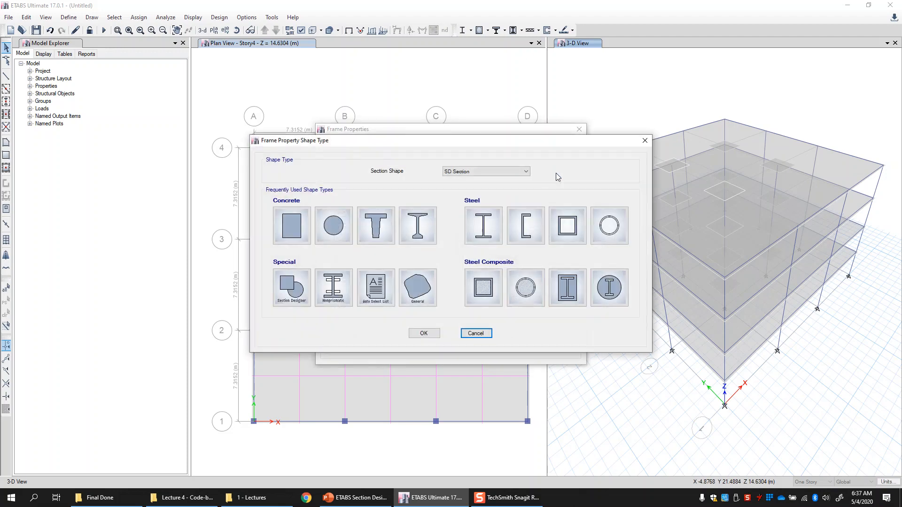
{"action": "left_click", "coordinate": [297, 302]}
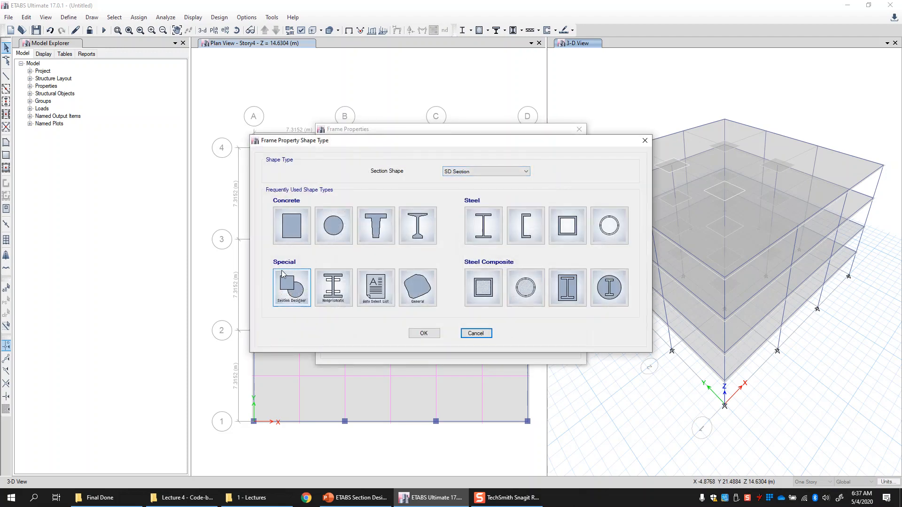
{"action": "left_click", "coordinate": [286, 301]}
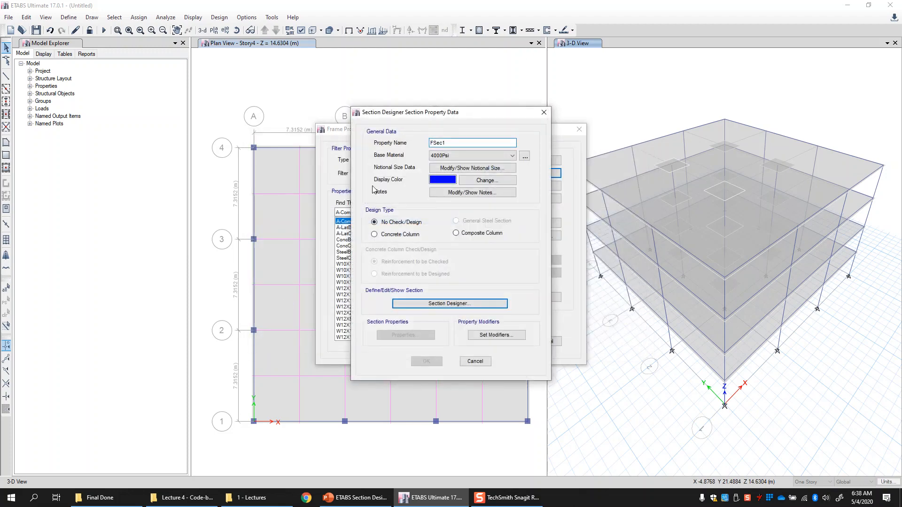
- Open the Section Designer for the new section with 4000Psi as base material
{"action": "left_click_drag", "start_coordinate": [433, 118], "coordinate": [459, 115]}
{"action": "double_click", "coordinate": [460, 141]}
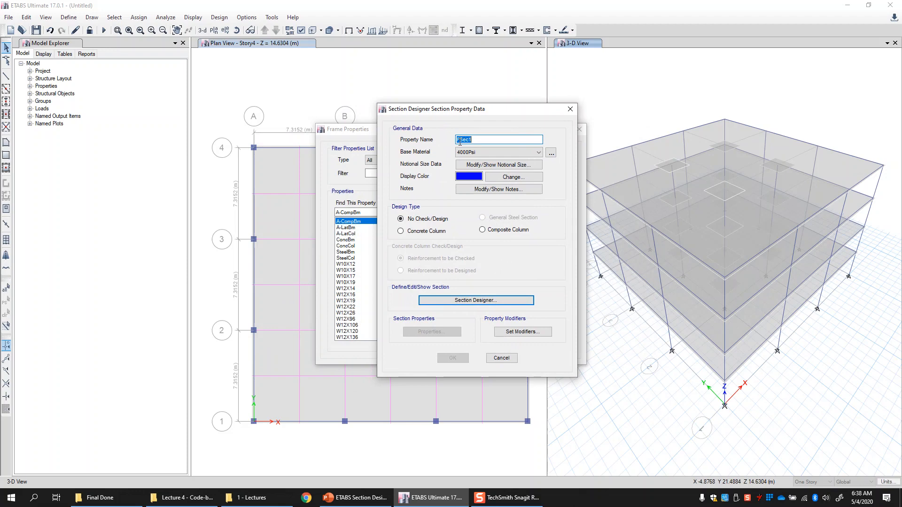
{"action": "left_click", "coordinate": [478, 141]}
{"action": "left_click", "coordinate": [473, 153]}
{"action": "left_click", "coordinate": [472, 156]}
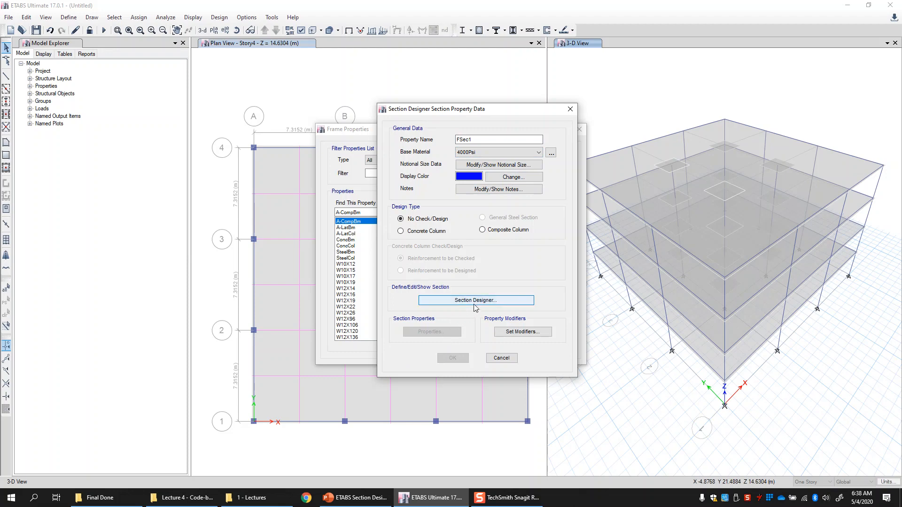
{"action": "left_click", "coordinate": [490, 302]}
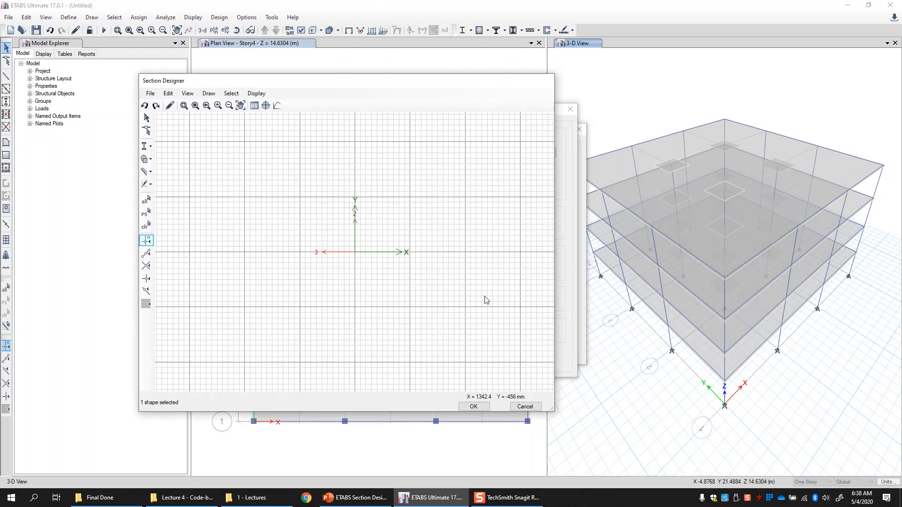
- Place a rectangular concrete shape centred at the section origin
{"action": "left_click_drag", "start_coordinate": [312, 86], "coordinate": [395, 83]}
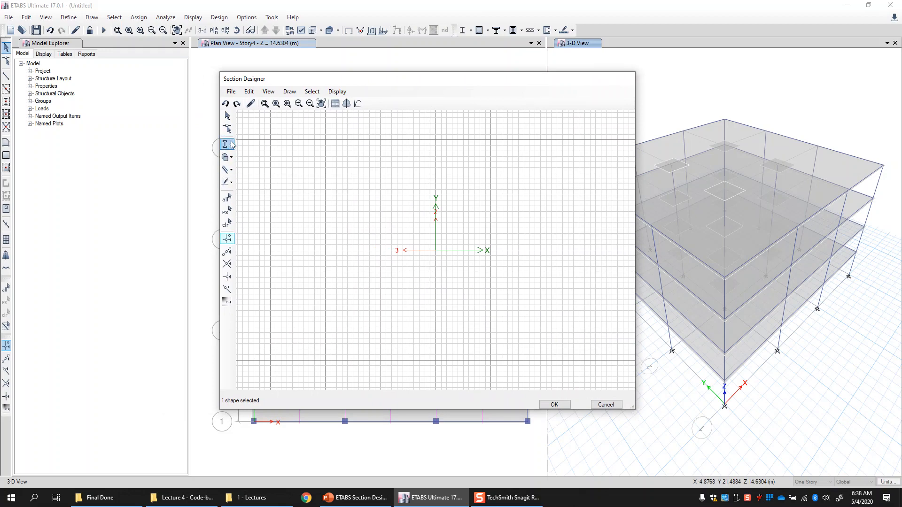
{"action": "left_click", "coordinate": [228, 288]}
{"action": "left_click", "coordinate": [287, 92]}
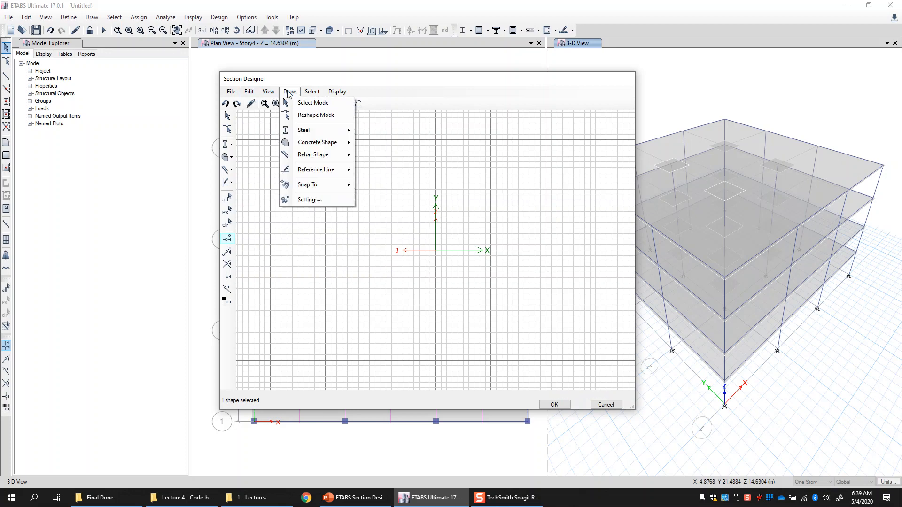
{"action": "left_click", "coordinate": [331, 143]}
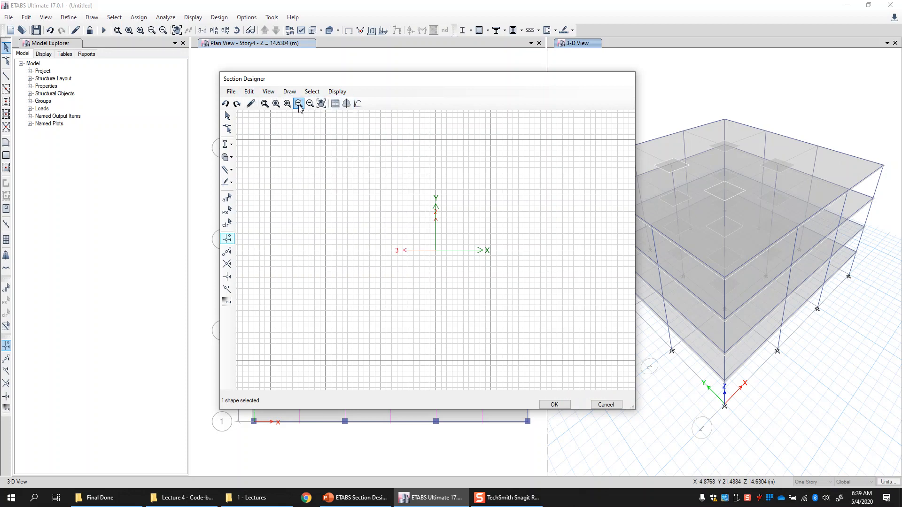
{"action": "left_click", "coordinate": [289, 91]}
{"action": "mouse_move", "coordinate": [347, 142]}
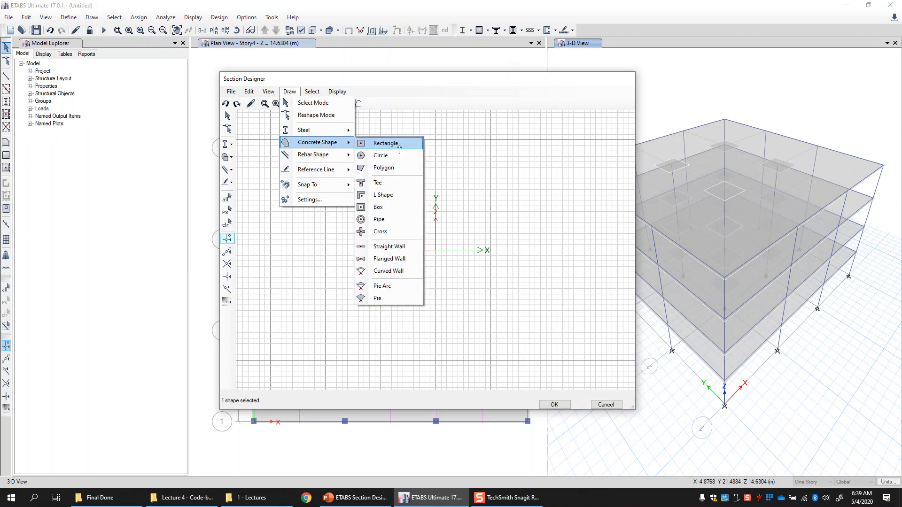
{"action": "left_click", "coordinate": [397, 146]}
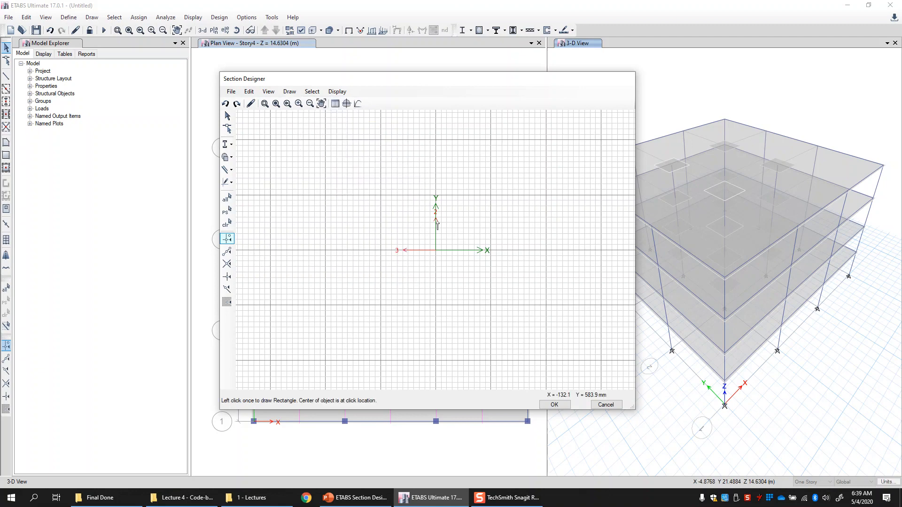
{"action": "left_click", "coordinate": [436, 250]}
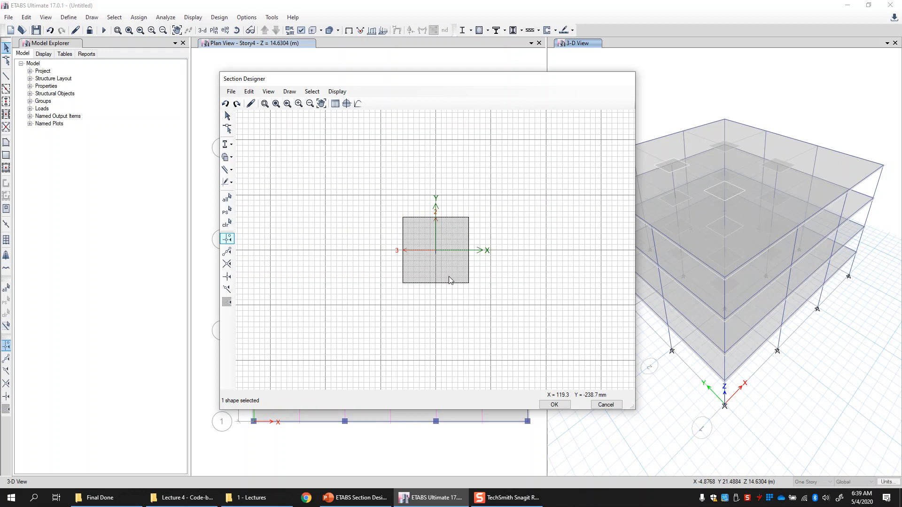
- Edit the concrete rectangle's properties, keeping 4000Psi as material and setting its height to 800 mm
{"action": "left_click", "coordinate": [453, 237]}
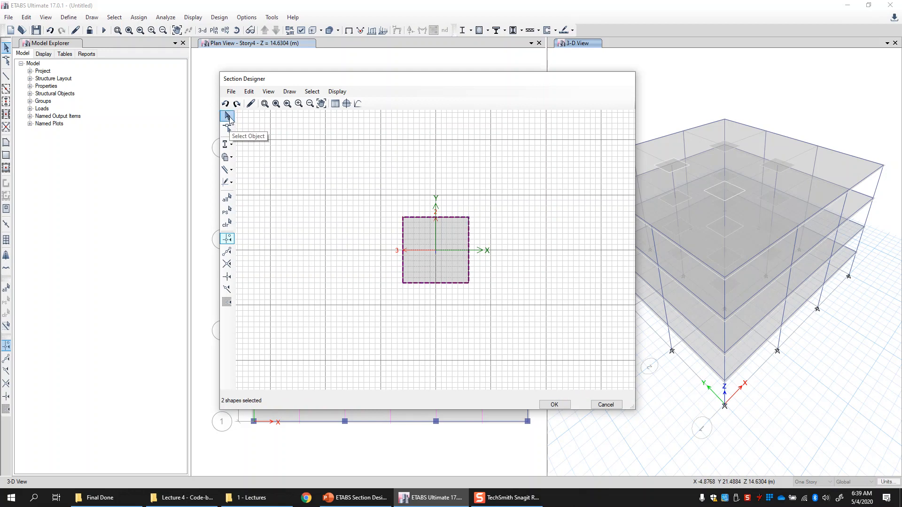
{"action": "double_click", "coordinate": [456, 242]}
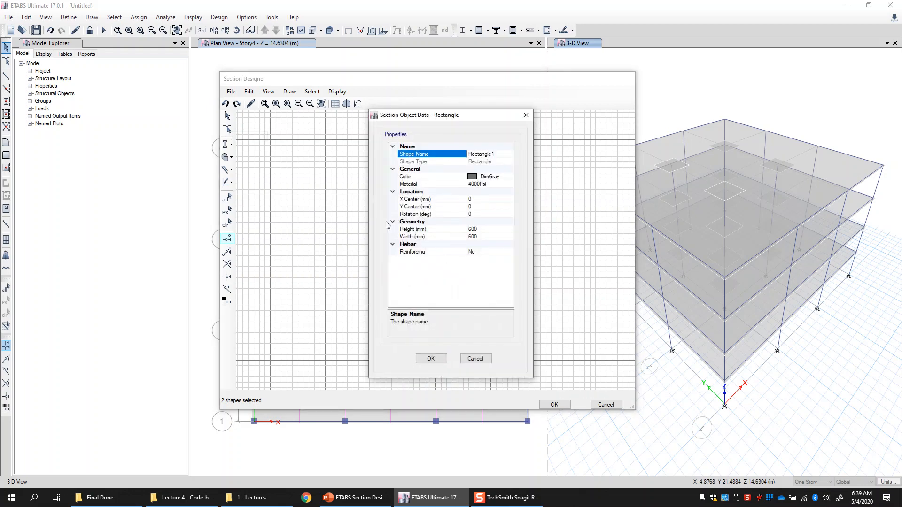
{"action": "left_click_drag", "start_coordinate": [344, 117], "coordinate": [276, 121]}
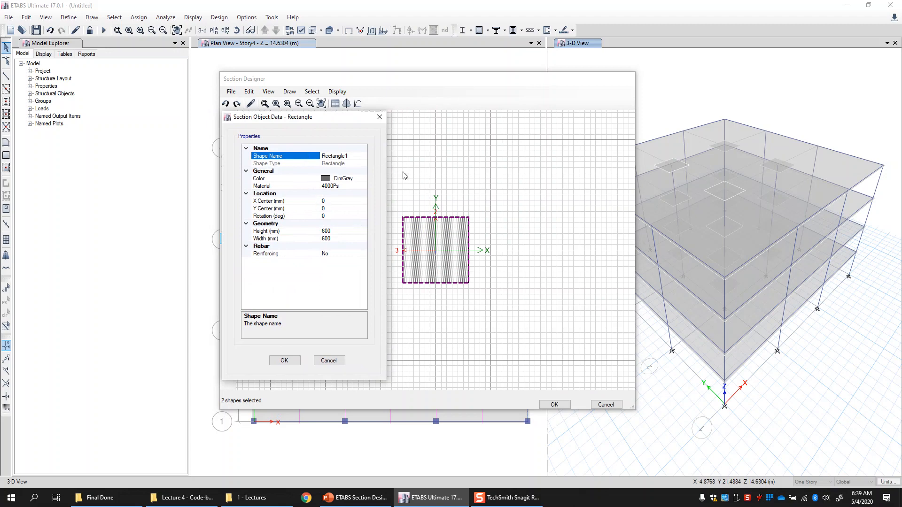
{"action": "left_click", "coordinate": [263, 187]}
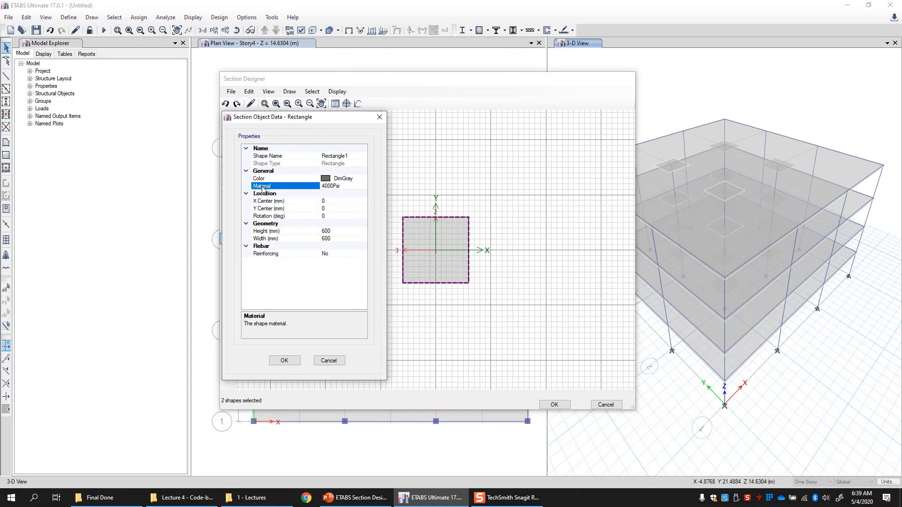
{"action": "left_click", "coordinate": [363, 186]}
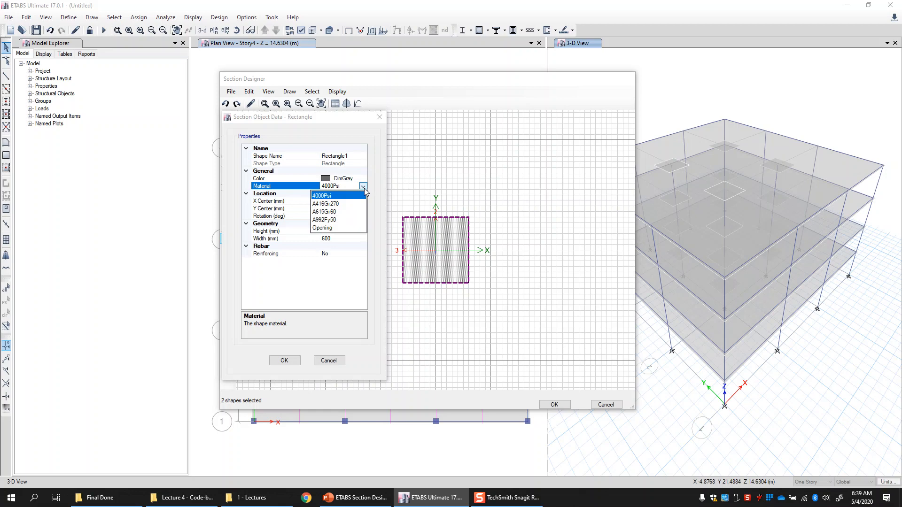
{"action": "left_click", "coordinate": [324, 196]}
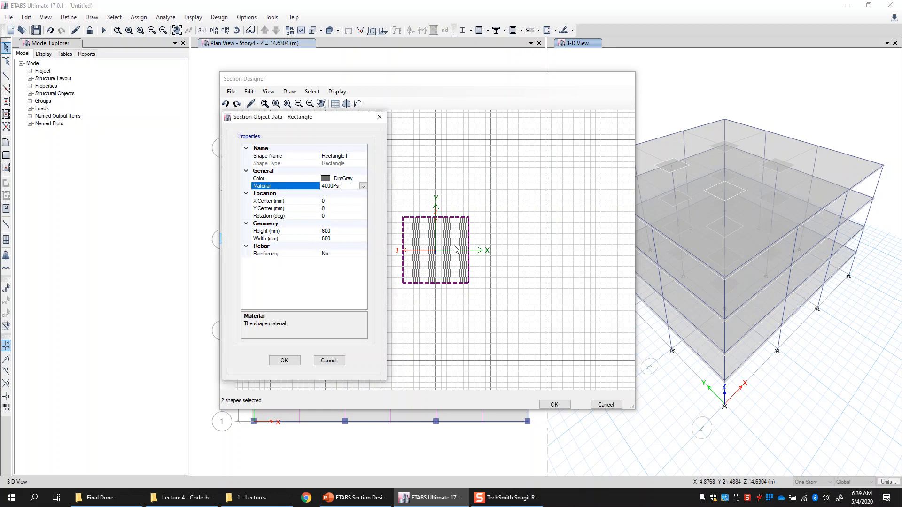
{"action": "left_click", "coordinate": [281, 231]}
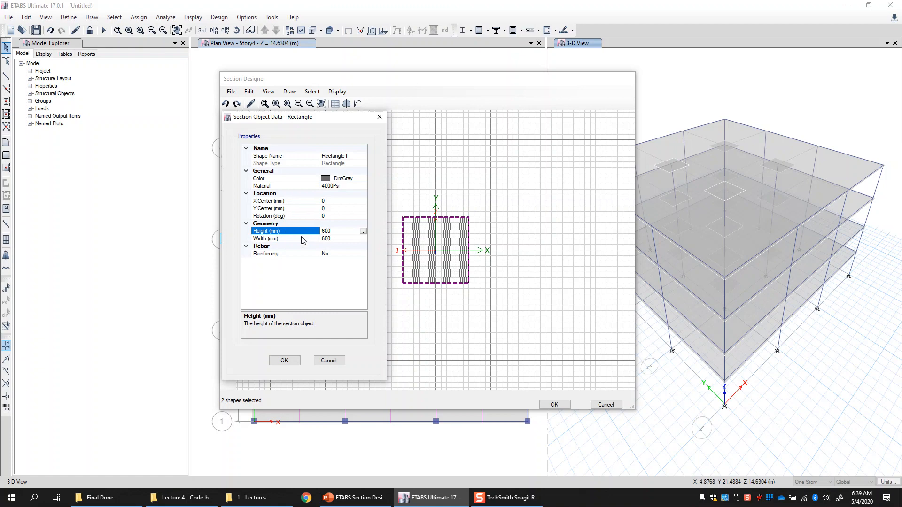
{"action": "left_click", "coordinate": [303, 241]}
{"action": "left_click", "coordinate": [326, 232]}
{"action": "left_click", "coordinate": [336, 239]}
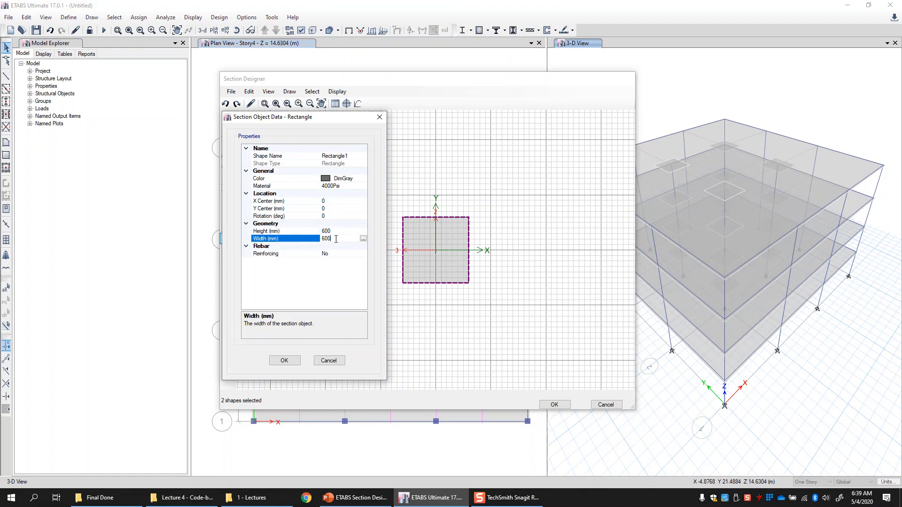
{"action": "left_click", "coordinate": [339, 232]}
{"action": "double_click", "coordinate": [339, 231]}
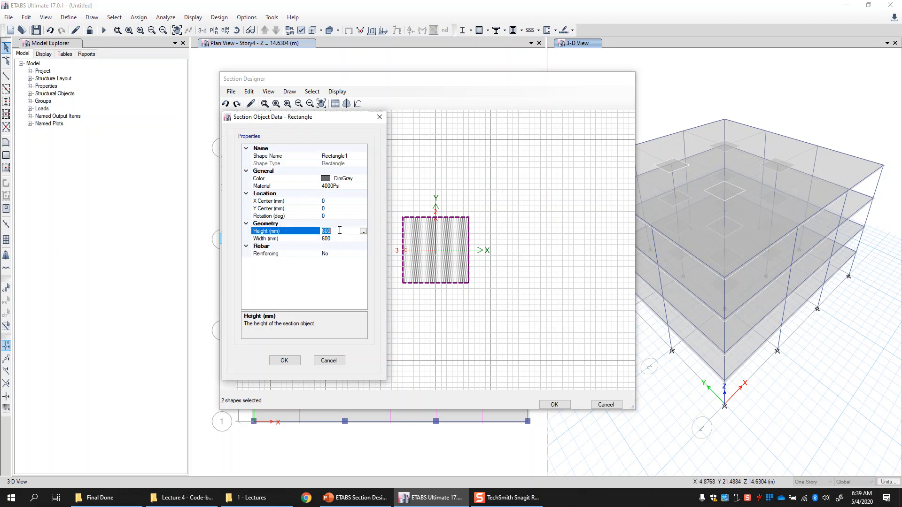
{"action": "type", "text": "800"}
{"action": "left_click", "coordinate": [343, 239]}
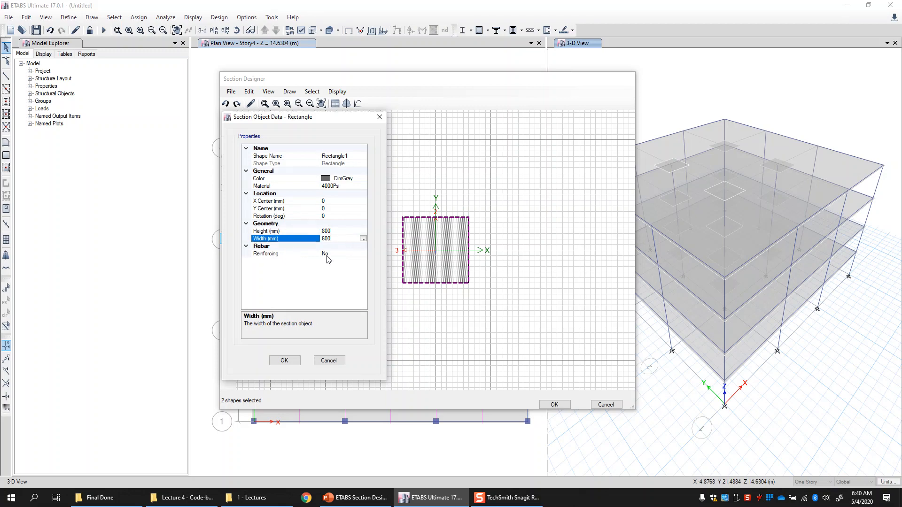
{"action": "left_click", "coordinate": [286, 360]}
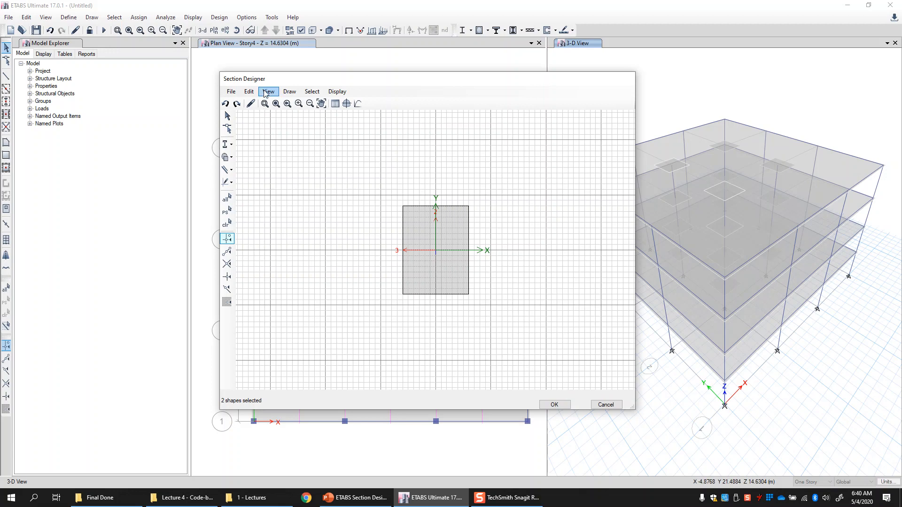
- Place a rectangular rebar cage centred at the section origin and return to select mode
{"action": "left_click", "coordinate": [287, 92]}
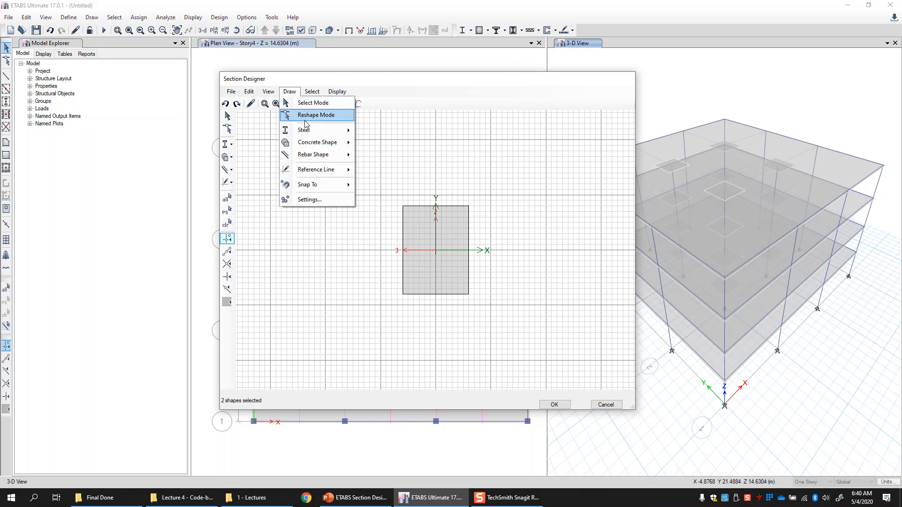
{"action": "mouse_move", "coordinate": [324, 158]}
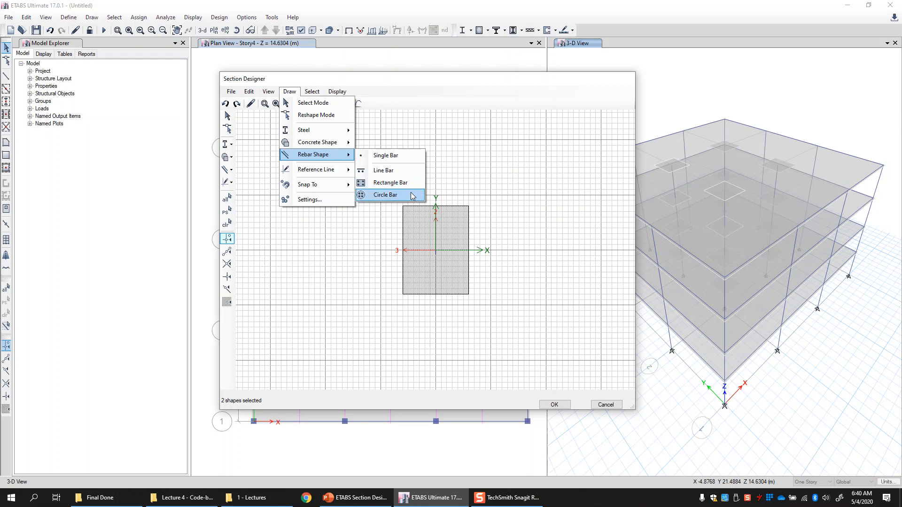
{"action": "left_click", "coordinate": [394, 184]}
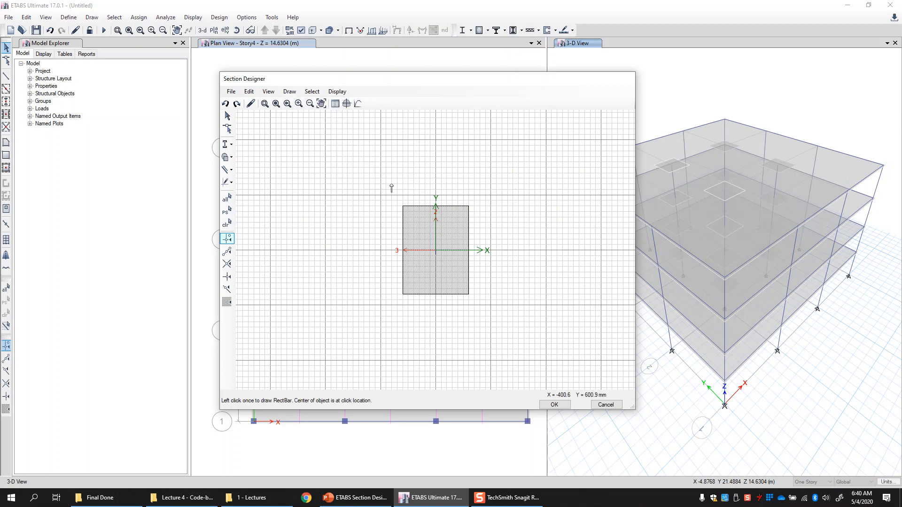
{"action": "left_click", "coordinate": [436, 251]}
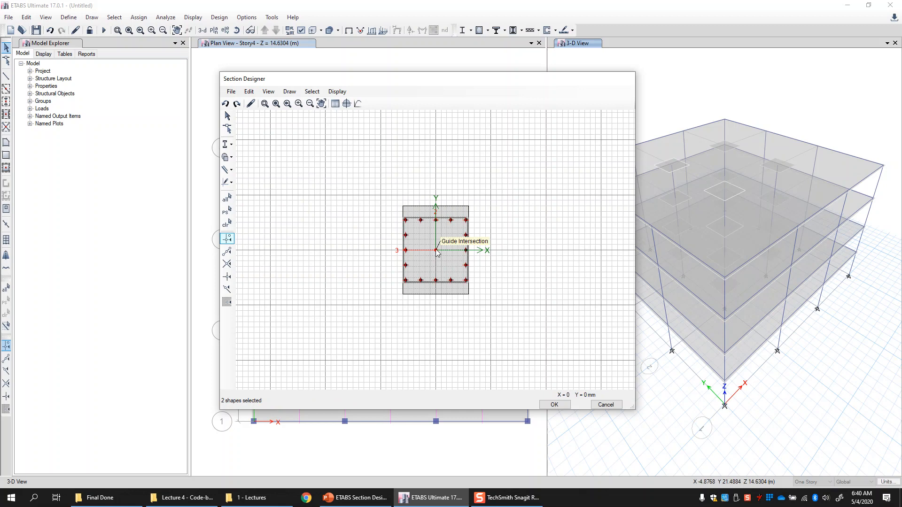
{"action": "left_click", "coordinate": [228, 118]}
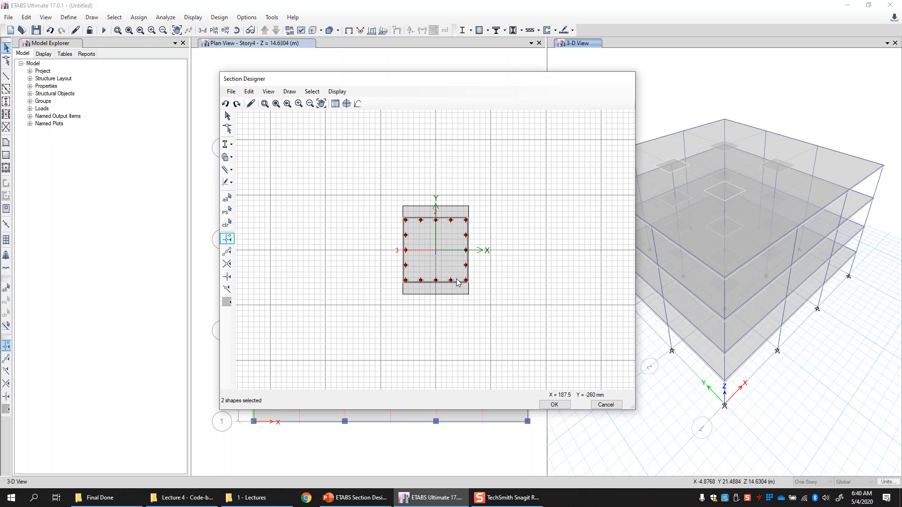
- Open the rebar cage's properties and set its height to 750 mm and width to 550 mm
{"action": "left_click", "coordinate": [428, 242]}
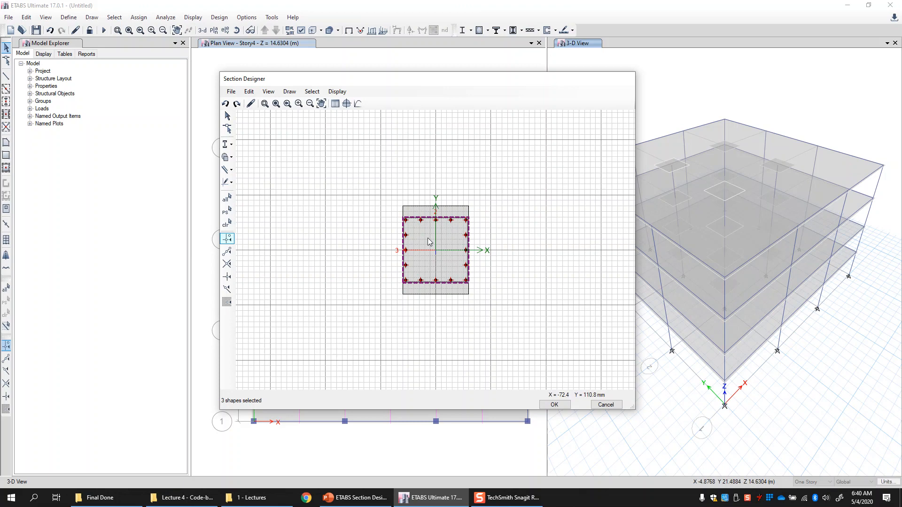
{"action": "right_click", "coordinate": [429, 242]}
{"action": "left_click_drag", "start_coordinate": [436, 120], "coordinate": [293, 106]}
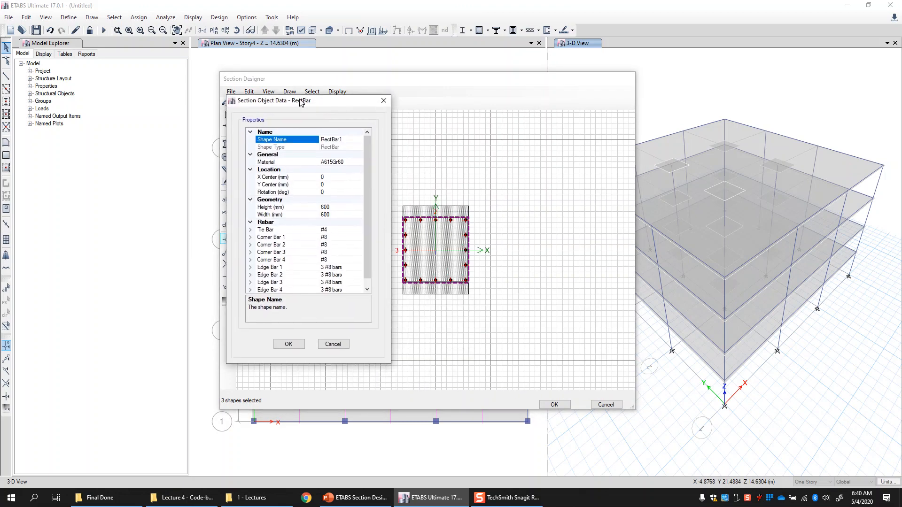
{"action": "left_click", "coordinate": [368, 290]}
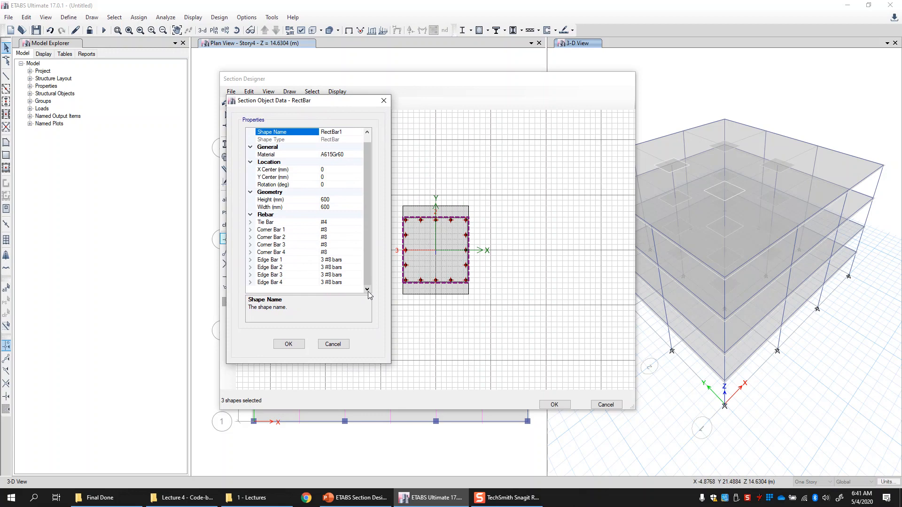
{"action": "left_click", "coordinate": [269, 201]}
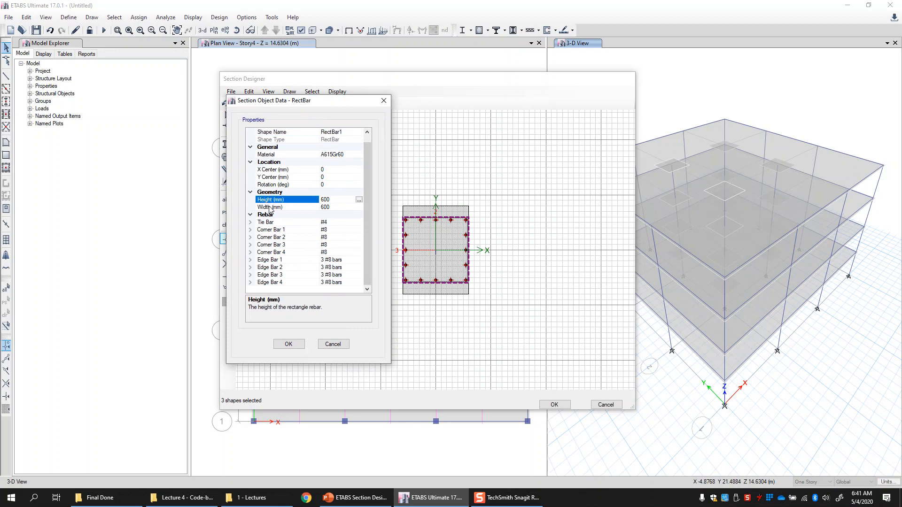
{"action": "left_click", "coordinate": [336, 202]}
{"action": "type", "text": "750"}
{"action": "left_click", "coordinate": [336, 207]}
{"action": "double_click", "coordinate": [335, 208]}
{"action": "type", "text": "550"}
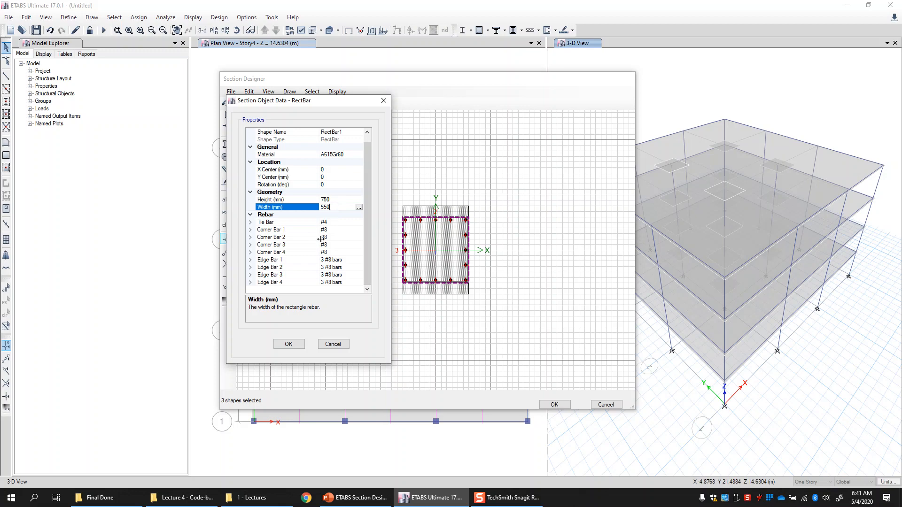
- Inspect the rebar cage's corner and edge bar entries and confirm the dialog
{"action": "left_click", "coordinate": [348, 230]}
{"action": "left_click", "coordinate": [349, 238]}
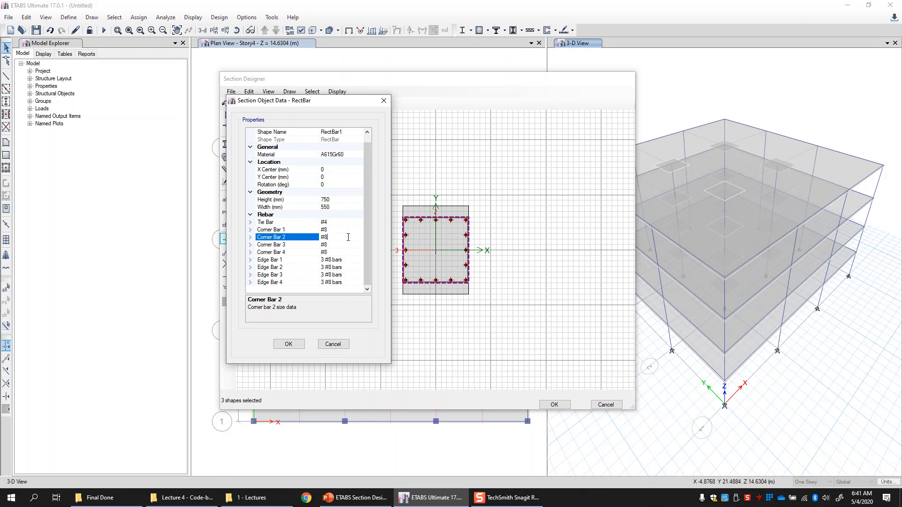
{"action": "left_click", "coordinate": [348, 245]}
{"action": "left_click", "coordinate": [347, 252]}
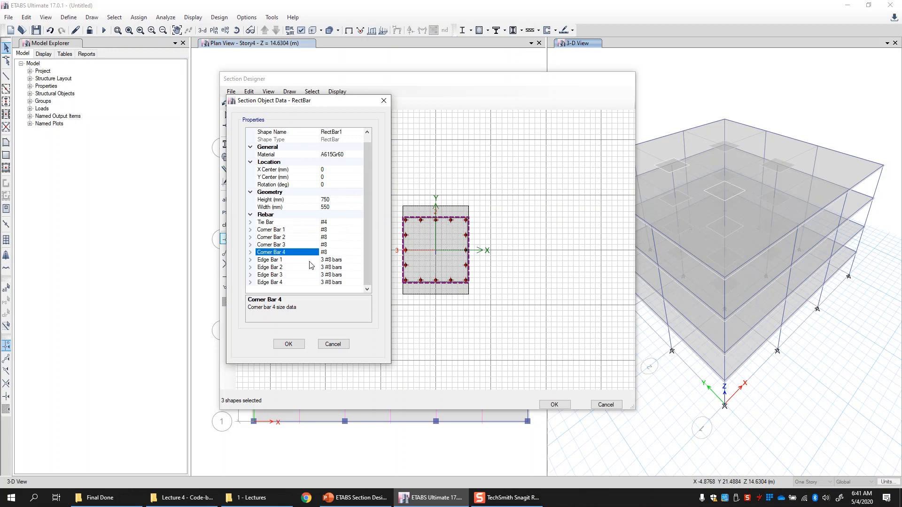
{"action": "key", "text": "Down"}
{"action": "key", "text": "Down"}
{"action": "key", "text": "Down"}
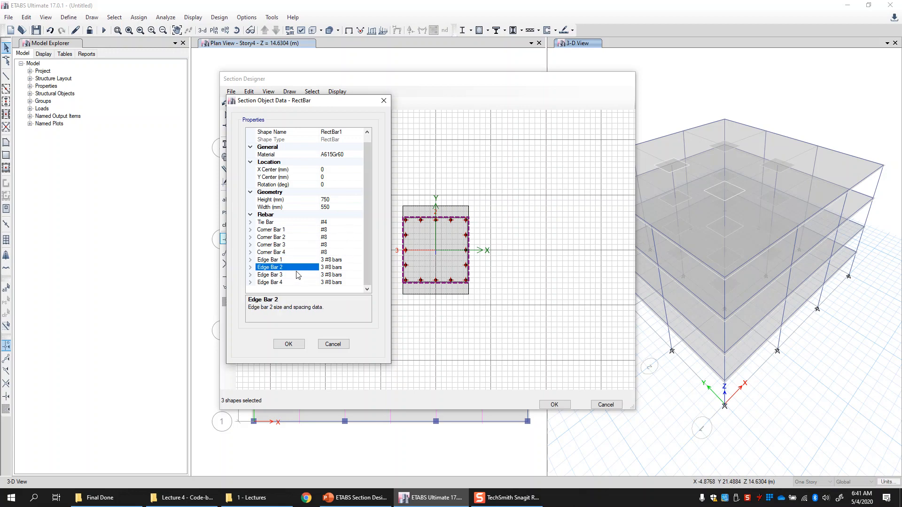
{"action": "left_click", "coordinate": [291, 284]}
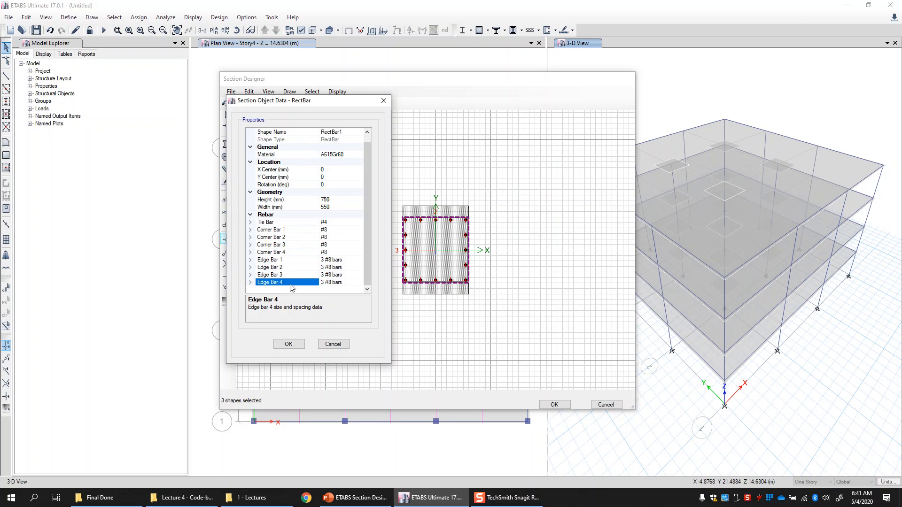
{"action": "left_click", "coordinate": [291, 260]}
{"action": "left_click", "coordinate": [360, 235]}
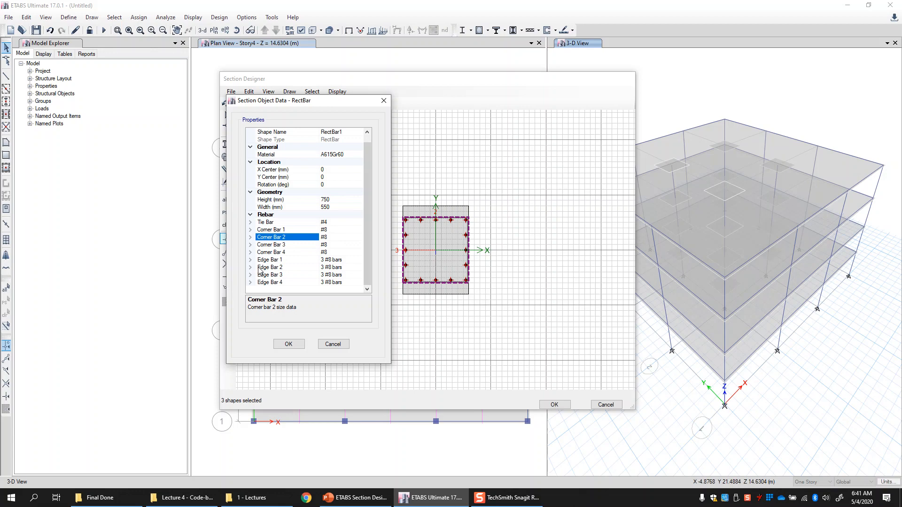
{"action": "left_click", "coordinate": [298, 347]}
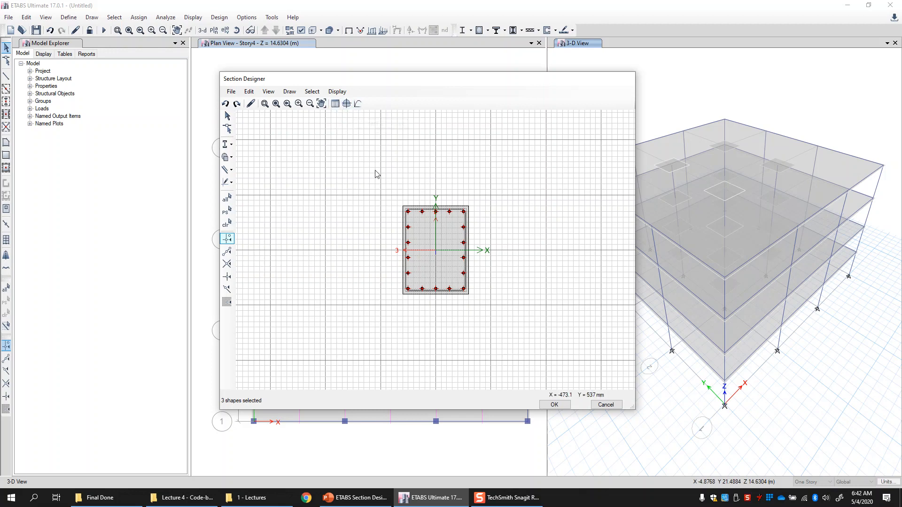
{"action": "left_click", "coordinate": [337, 92]}
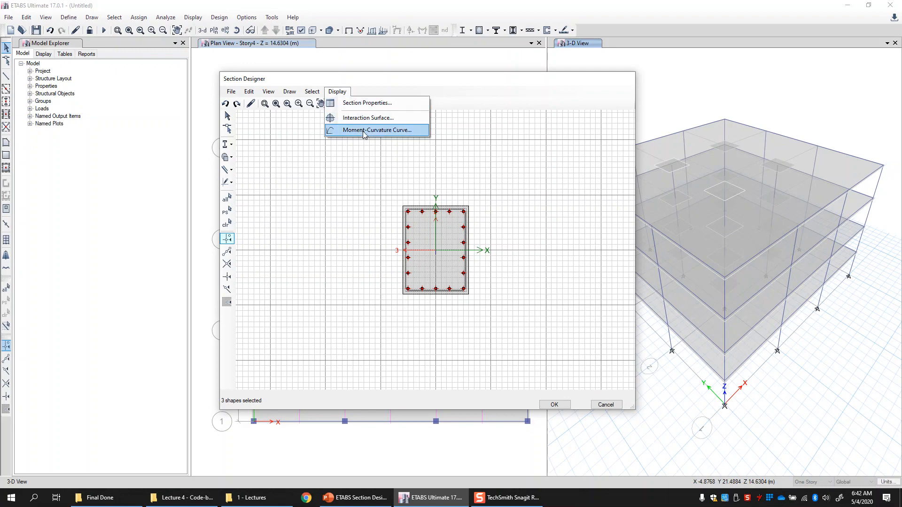
{"action": "left_click", "coordinate": [393, 191]}
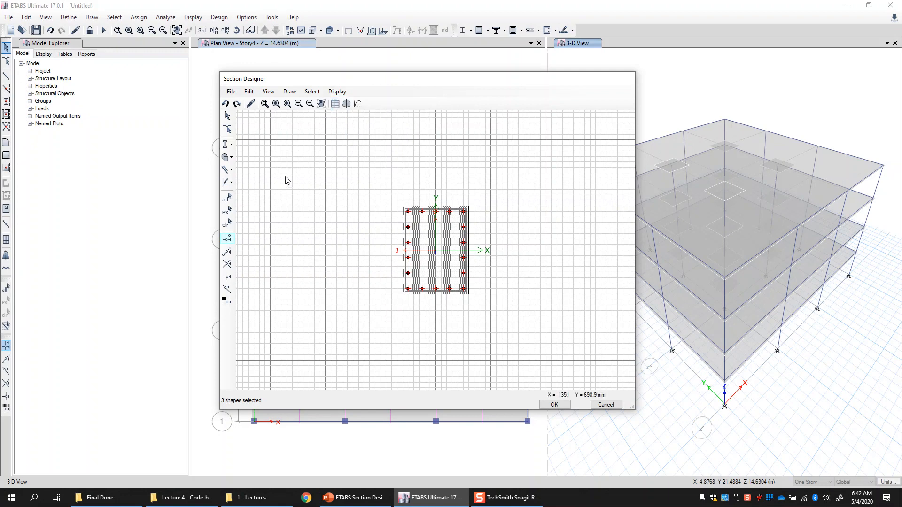
{"action": "left_click", "coordinate": [290, 93]}
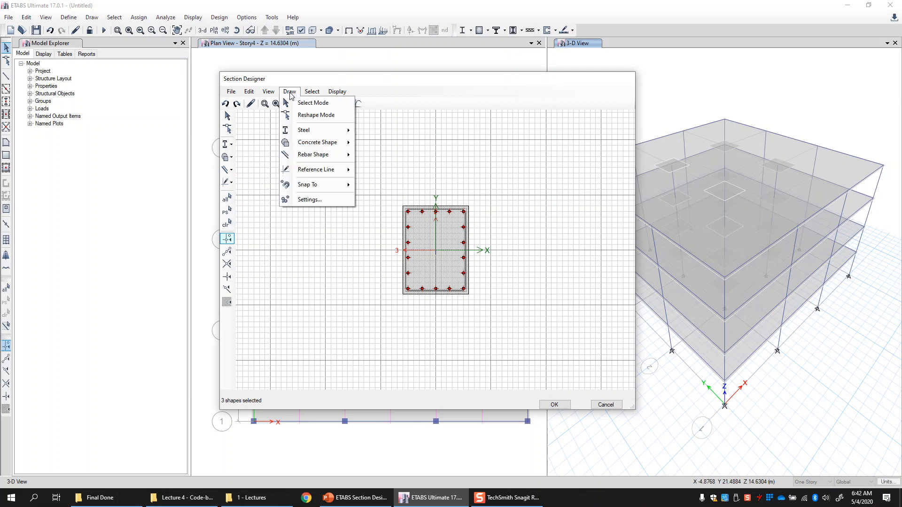
{"action": "mouse_move", "coordinate": [308, 132]}
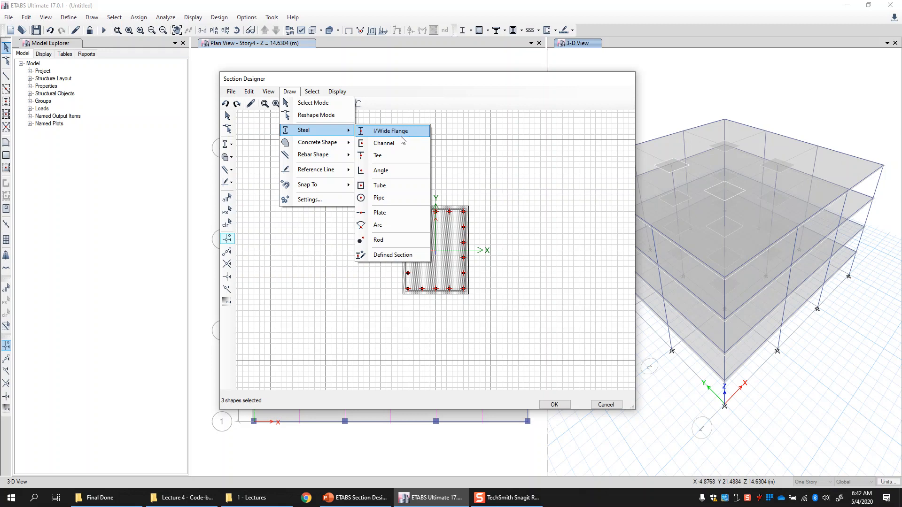
{"action": "left_click", "coordinate": [287, 92]}
- Select the rebar cage, open its properties and set its material to A615Gr60, then confirm
{"action": "left_click", "coordinate": [444, 235]}
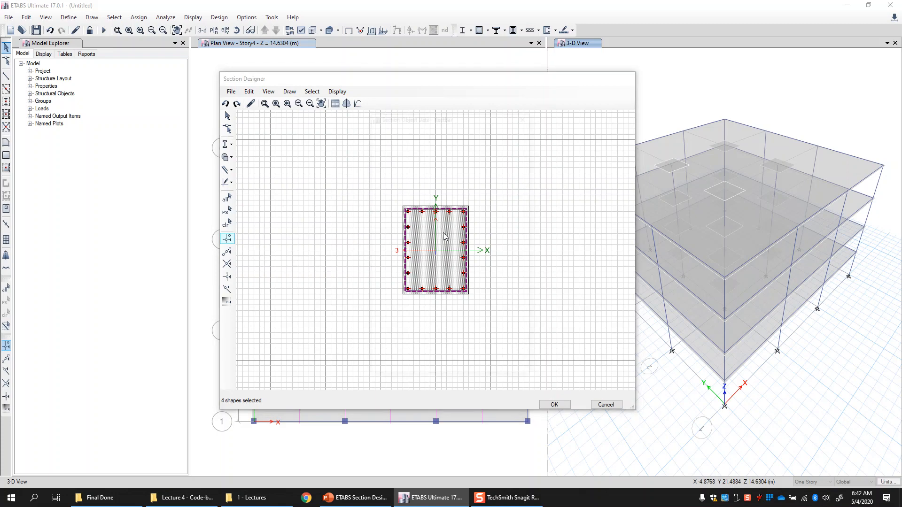
{"action": "right_click", "coordinate": [443, 235]}
{"action": "left_click_drag", "start_coordinate": [446, 112], "coordinate": [276, 118]}
{"action": "left_click", "coordinate": [286, 172]}
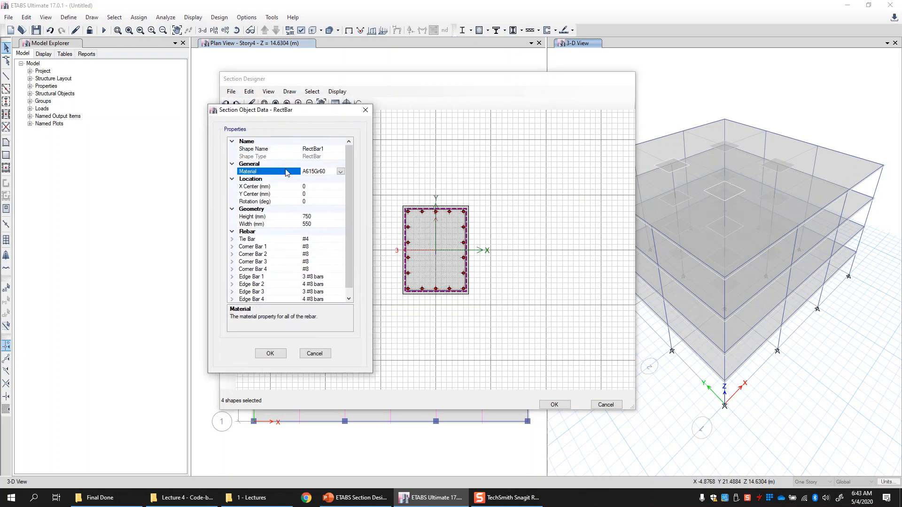
{"action": "left_click", "coordinate": [341, 172]}
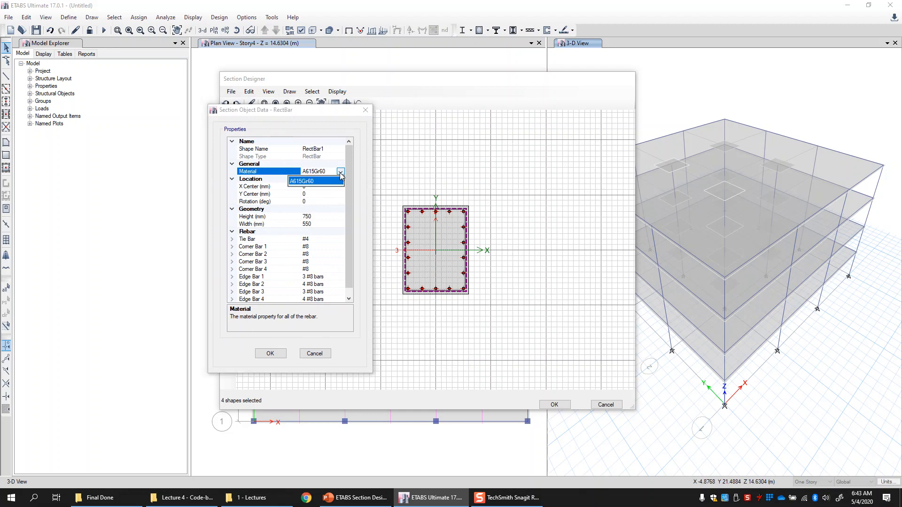
{"action": "left_click", "coordinate": [310, 183]}
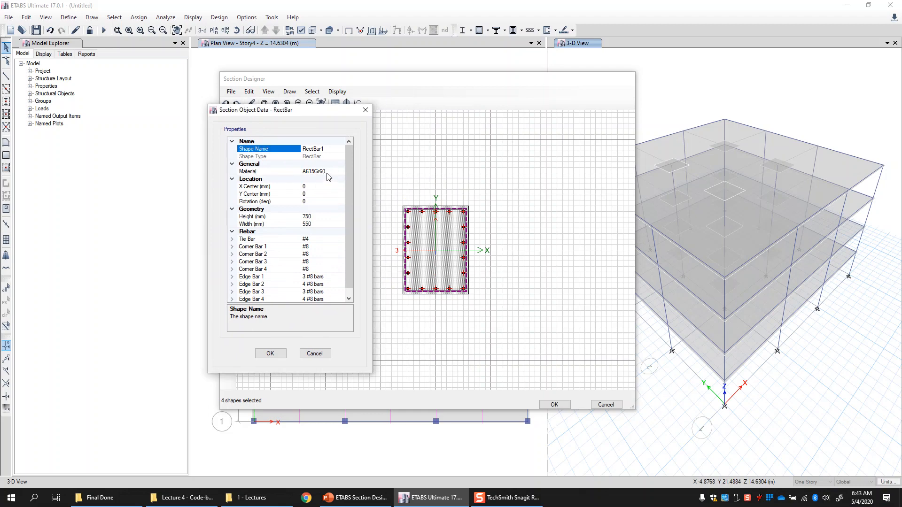
{"action": "left_click", "coordinate": [329, 171]}
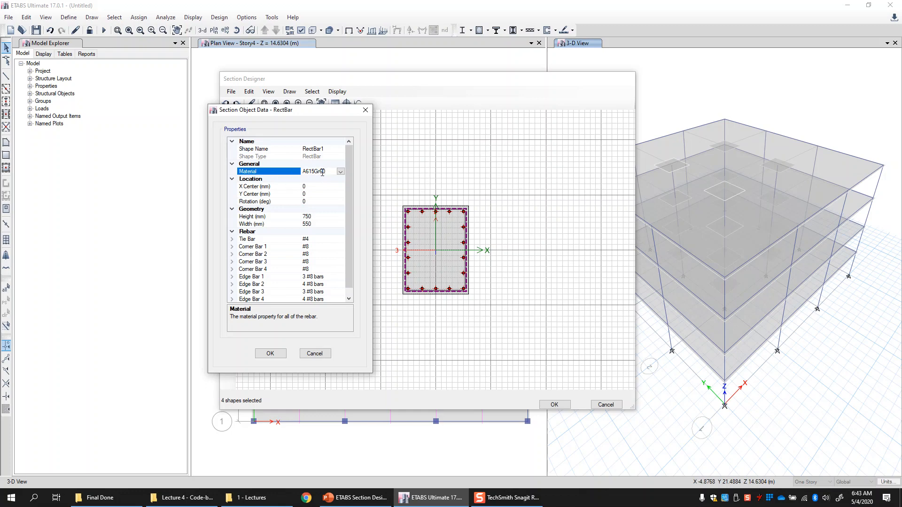
{"action": "left_click", "coordinate": [270, 353]}
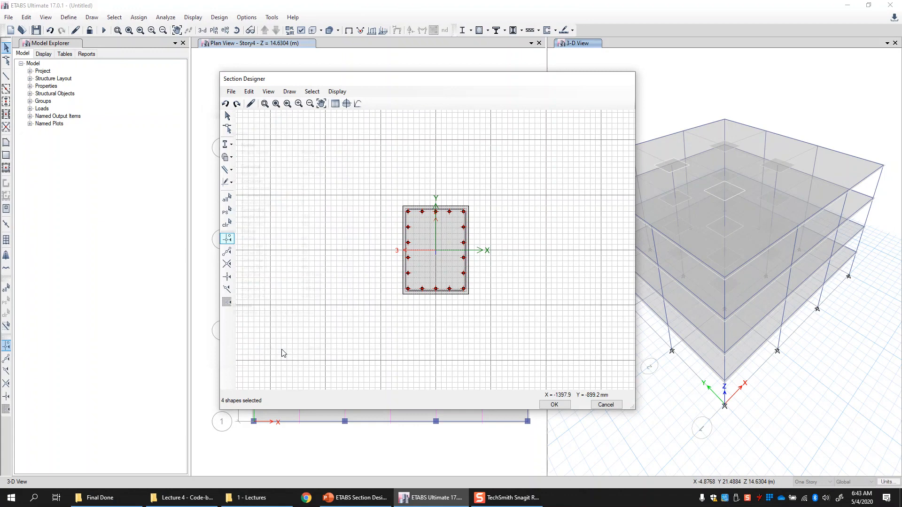
- Open the concrete rectangle's properties, check its 4000Psi material and confirm
{"action": "left_click", "coordinate": [452, 207]}
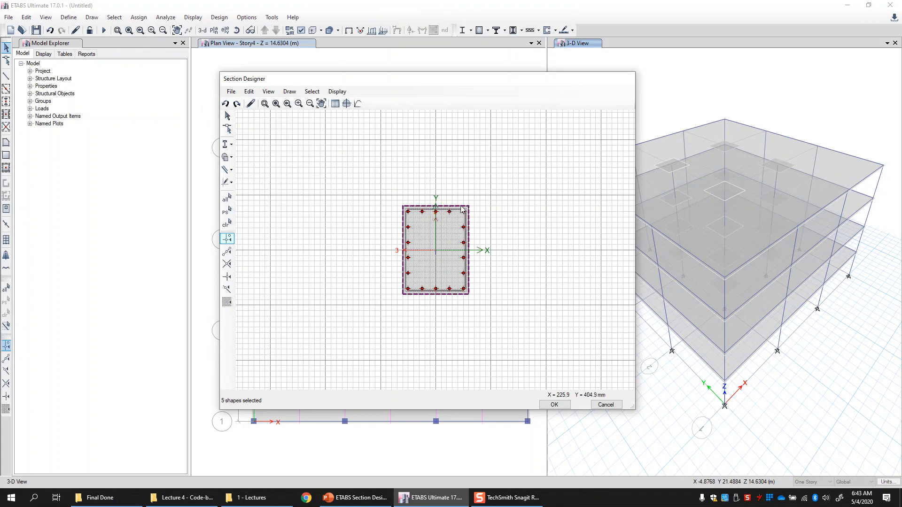
{"action": "right_click", "coordinate": [454, 207]}
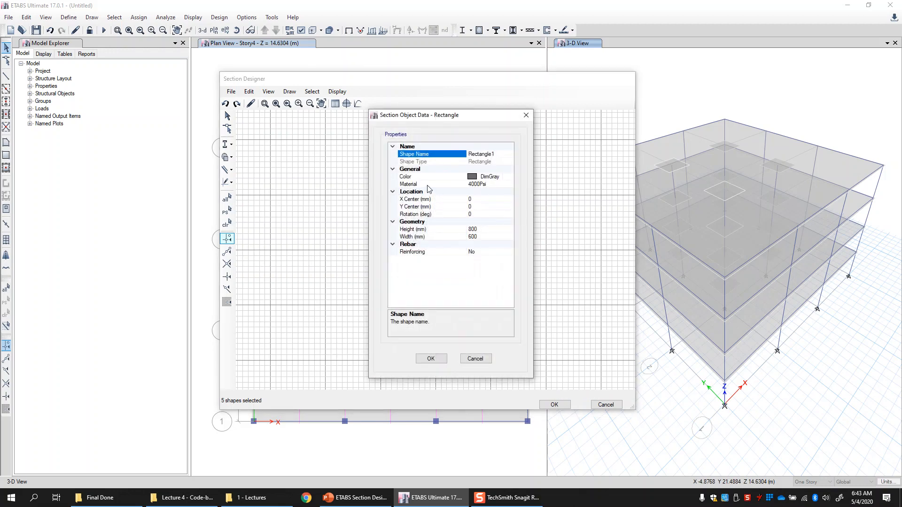
{"action": "left_click", "coordinate": [506, 185]}
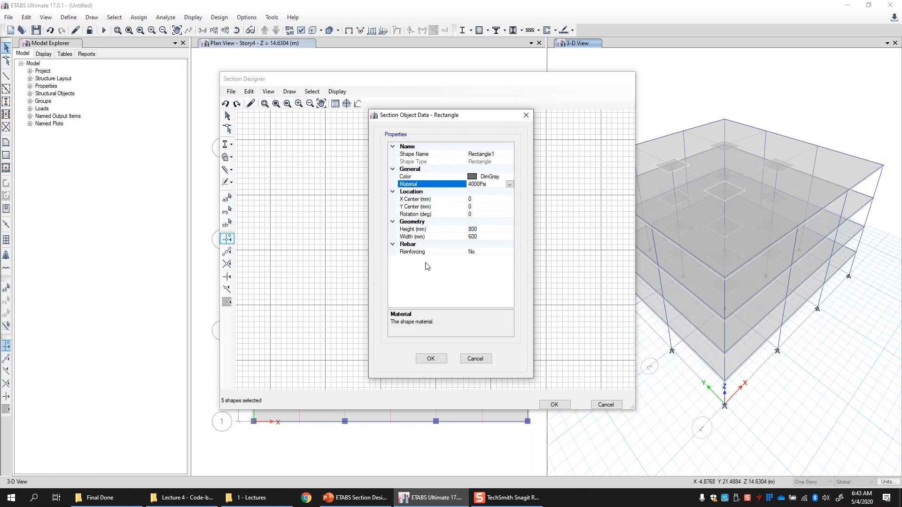
{"action": "left_click", "coordinate": [420, 359]}
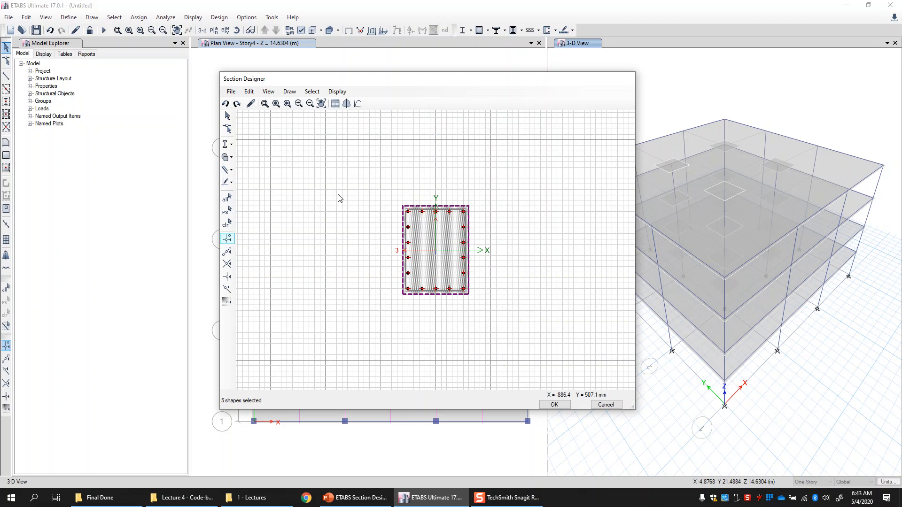
- Open the section properties and review the centre of gravity, analysis and design property entries
{"action": "left_click", "coordinate": [336, 103]}
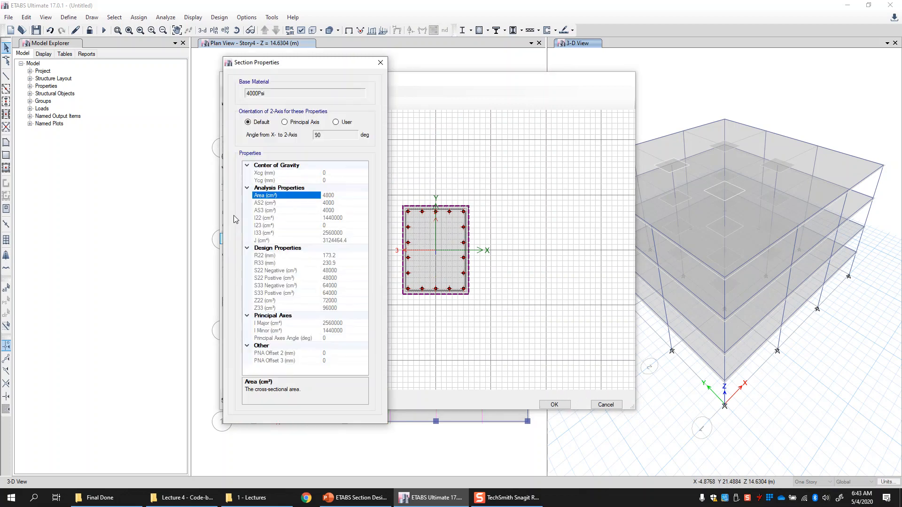
{"action": "left_click", "coordinate": [287, 180]}
{"action": "left_click", "coordinate": [277, 198]}
{"action": "left_click", "coordinate": [275, 218]}
{"action": "left_click", "coordinate": [278, 233]}
{"action": "left_click", "coordinate": [277, 301]}
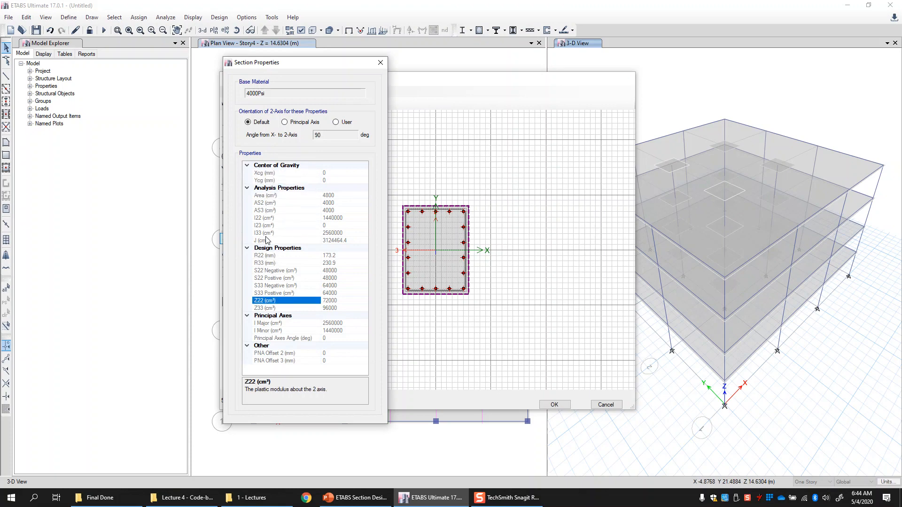
{"action": "left_click", "coordinate": [274, 278]}
{"action": "left_click", "coordinate": [275, 287]}
{"action": "left_click", "coordinate": [275, 293]}
{"action": "left_click", "coordinate": [276, 334]}
{"action": "left_click", "coordinate": [274, 293]}
{"action": "left_click", "coordinate": [270, 286]}
{"action": "left_click", "coordinate": [271, 278]}
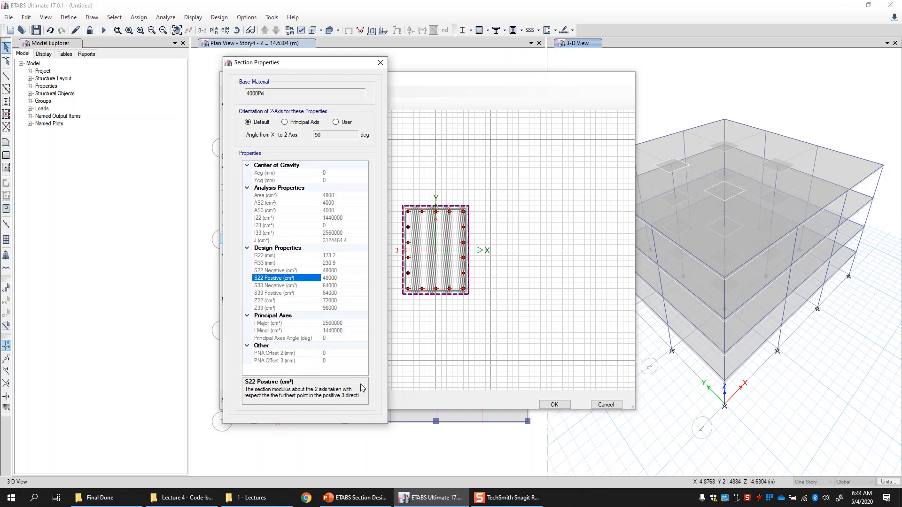
{"action": "left_click", "coordinate": [266, 203]}
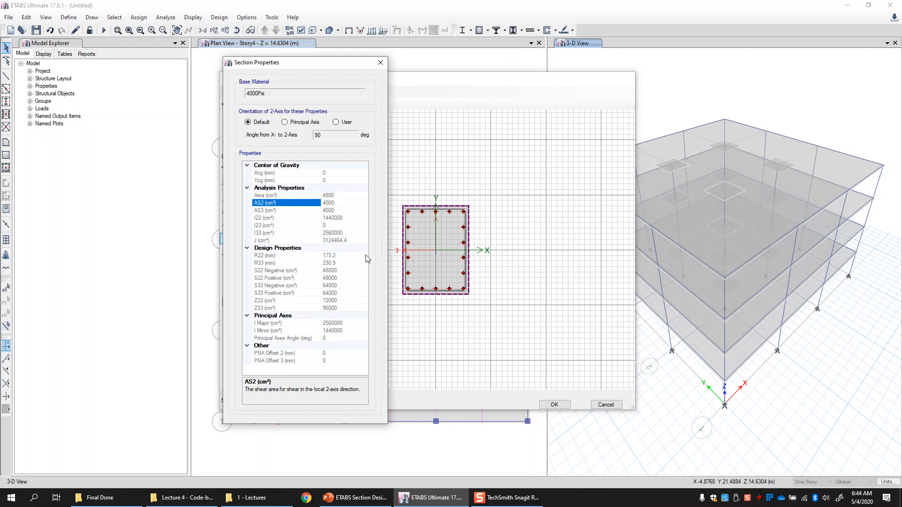
- Compare section properties under Principal Axis and a 45° User orientation, restoring Default before closing the dialog
{"action": "left_click", "coordinate": [292, 124]}
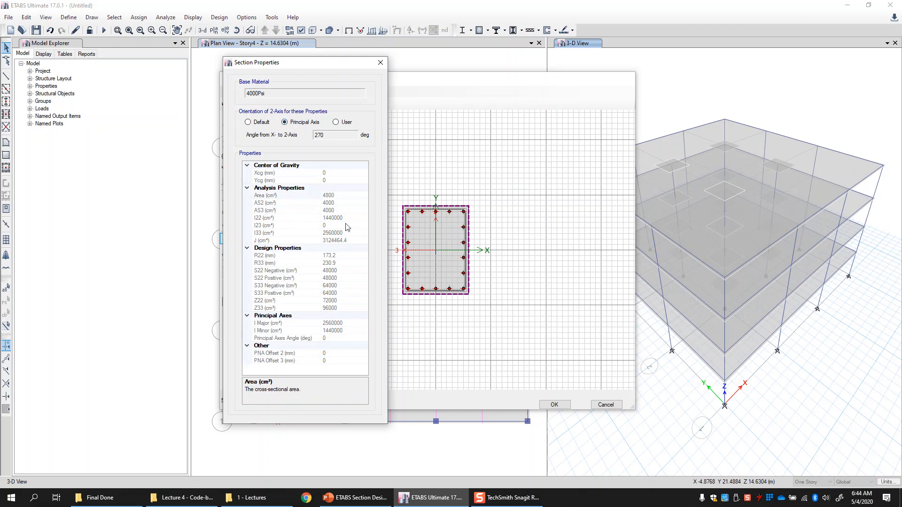
{"action": "left_click", "coordinate": [258, 123]}
{"action": "left_click", "coordinate": [296, 121]}
{"action": "left_click", "coordinate": [336, 122]}
{"action": "double_click", "coordinate": [329, 134]}
{"action": "type", "text": "45"}
{"action": "left_click", "coordinate": [259, 182]}
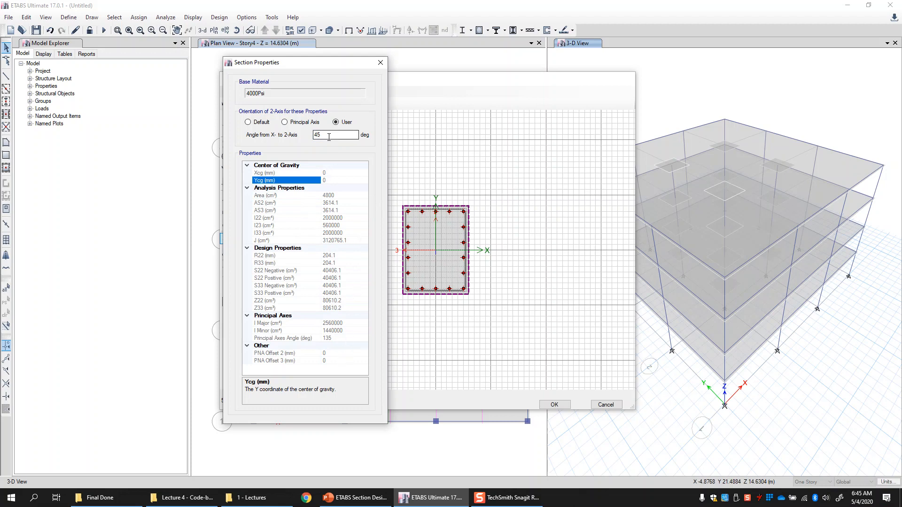
{"action": "left_click", "coordinate": [276, 203]}
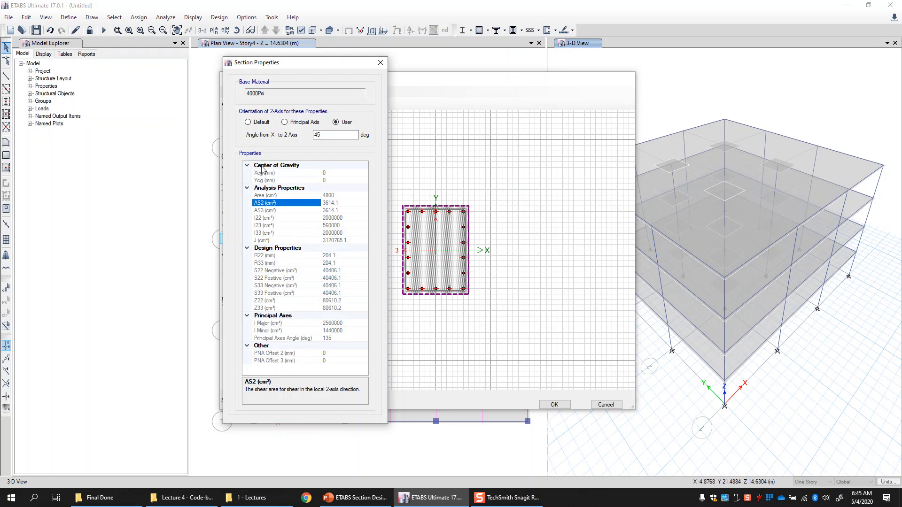
{"action": "left_click", "coordinate": [261, 121]}
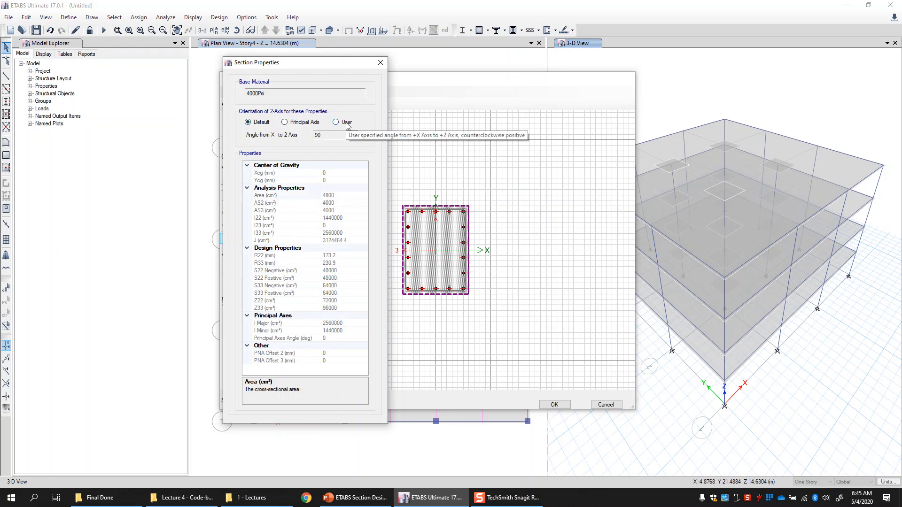
{"action": "left_click", "coordinate": [379, 63]}
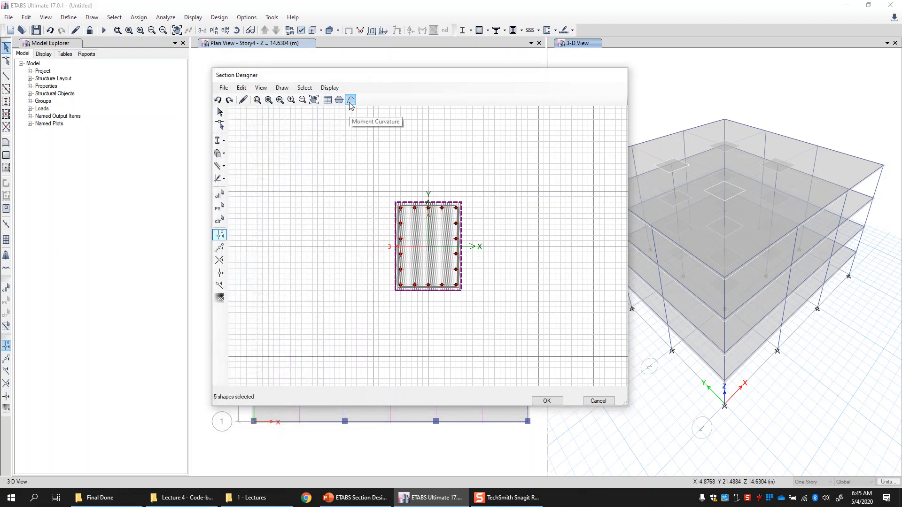
- Open the Moment Curvature plot and set the axial force to 100 kN
{"action": "left_click", "coordinate": [350, 100]}
{"action": "left_click_drag", "start_coordinate": [350, 119], "coordinate": [314, 86]}
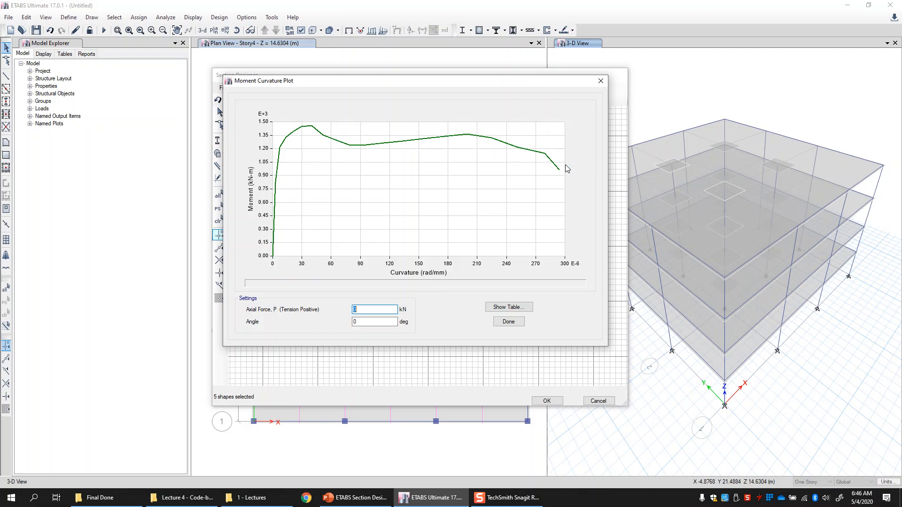
{"action": "left_click_drag", "start_coordinate": [349, 85], "coordinate": [362, 101]}
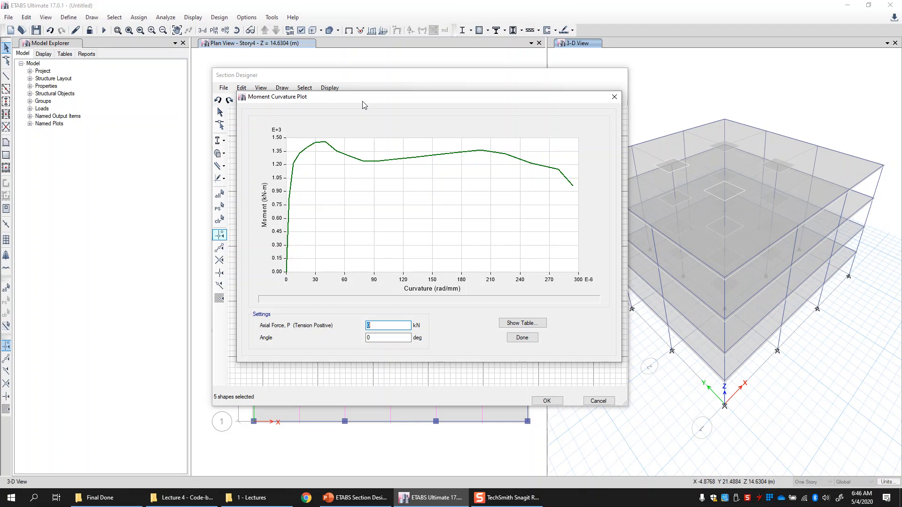
{"action": "mouse_move", "coordinate": [316, 143]}
{"action": "left_click", "coordinate": [381, 337]}
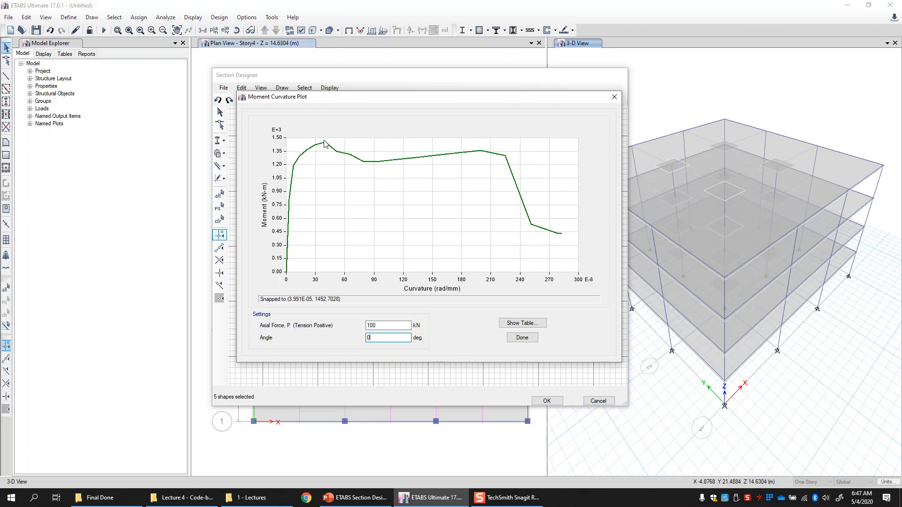
- Change the moment-curvature axial force to -100 kN
{"action": "left_click", "coordinate": [367, 325]}
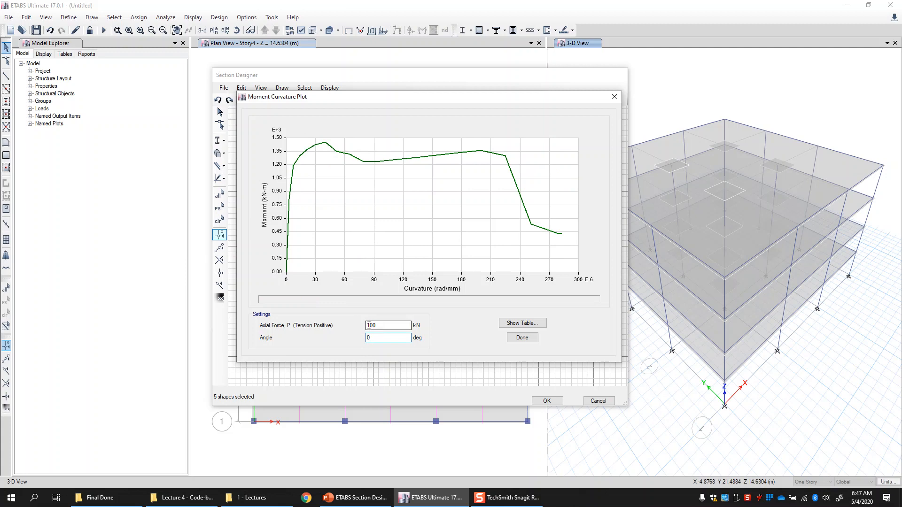
{"action": "type", "text": "-"}
{"action": "left_click", "coordinate": [377, 337]}
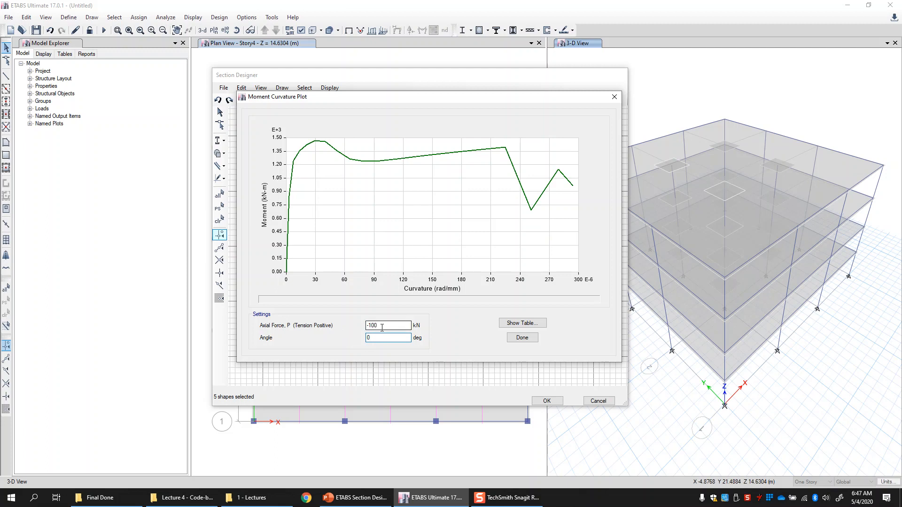
- Reset the axial force to 0 kN and set the moment-curvature angle to 45°
{"action": "double_click", "coordinate": [382, 328]}
{"action": "type", "text": "-"}
{"action": "type", "text": "0"}
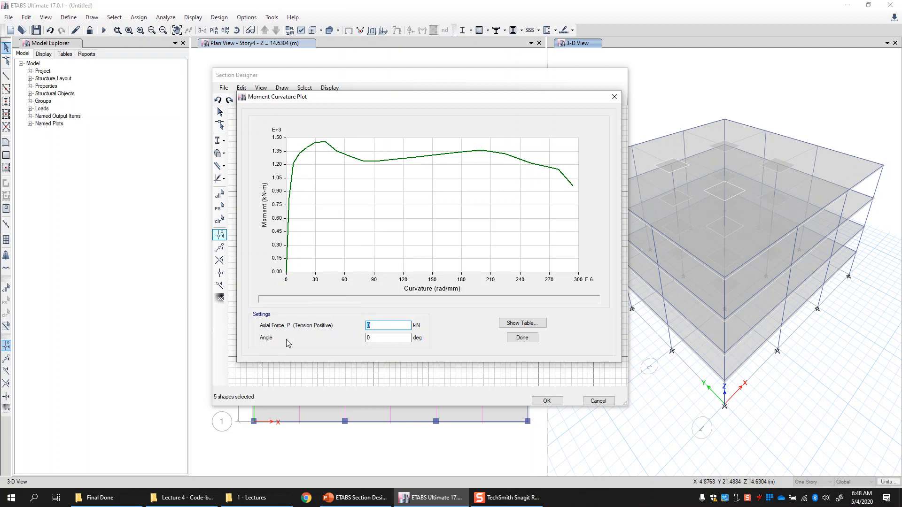
{"action": "left_click", "coordinate": [380, 339]}
{"action": "left_click", "coordinate": [371, 326]}
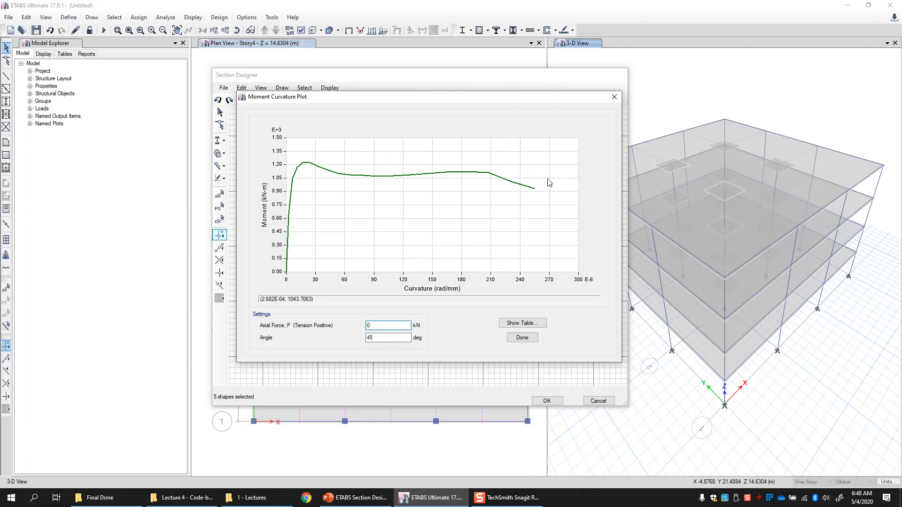
- Show the moment-curvature data table, select its rows, then close the table and the plot
{"action": "left_click", "coordinate": [539, 326]}
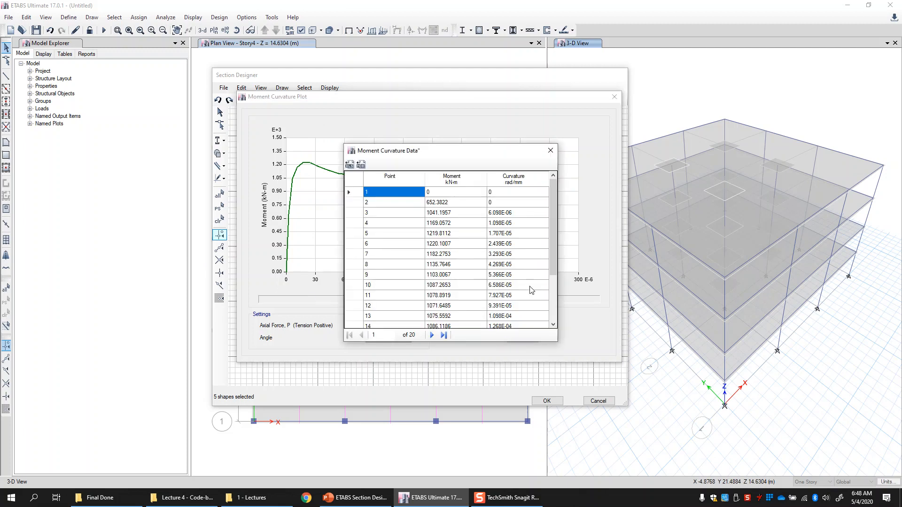
{"action": "left_click_drag", "start_coordinate": [456, 151], "coordinate": [458, 109]}
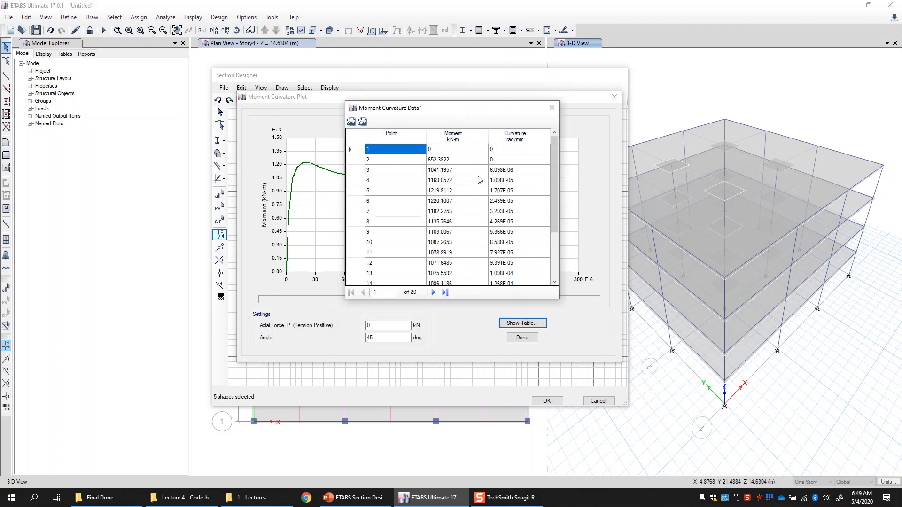
{"action": "left_click_drag", "start_coordinate": [522, 150], "coordinate": [410, 325]}
{"action": "scroll", "coordinate": [452, 230], "scroll_direction": "up", "scroll_amount": 3}
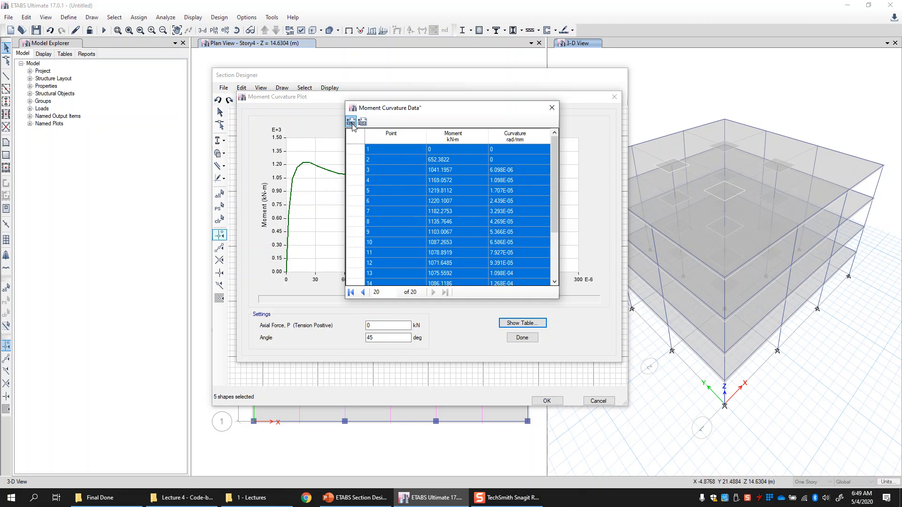
{"action": "left_click", "coordinate": [552, 107]}
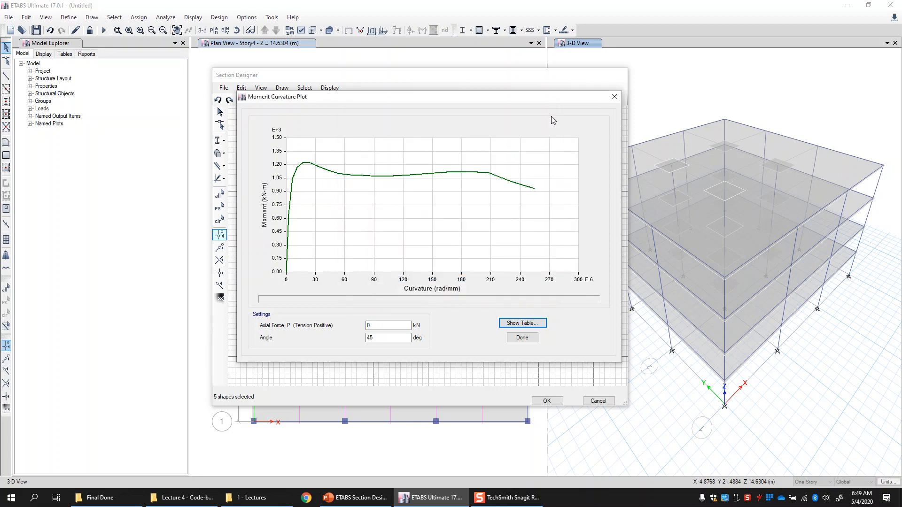
{"action": "left_click", "coordinate": [522, 338]}
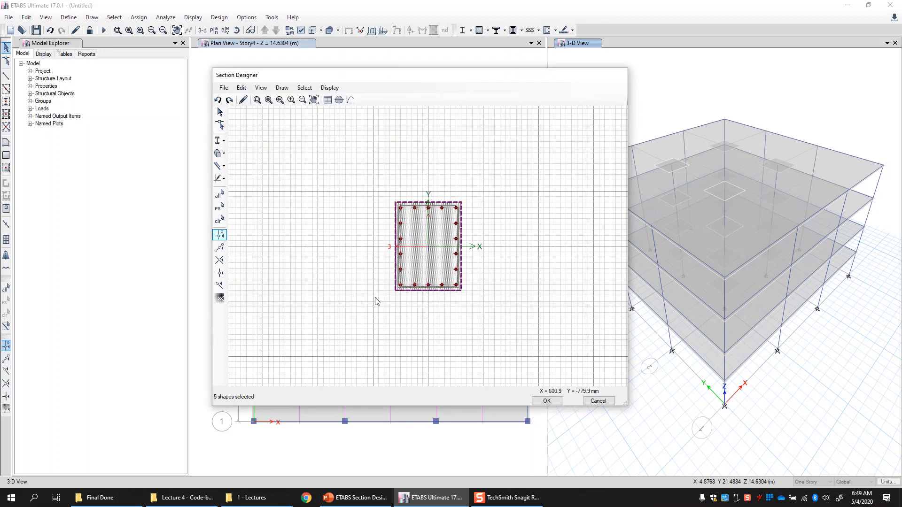
- Open the interaction surface and switch between its 3D, MM and PM3 views
{"action": "left_click", "coordinate": [339, 101]}
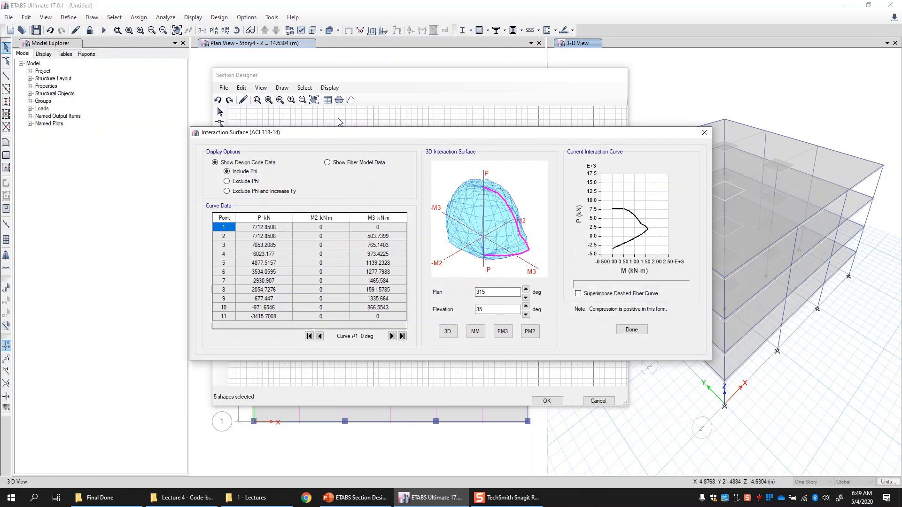
{"action": "left_click_drag", "start_coordinate": [364, 136], "coordinate": [340, 112]}
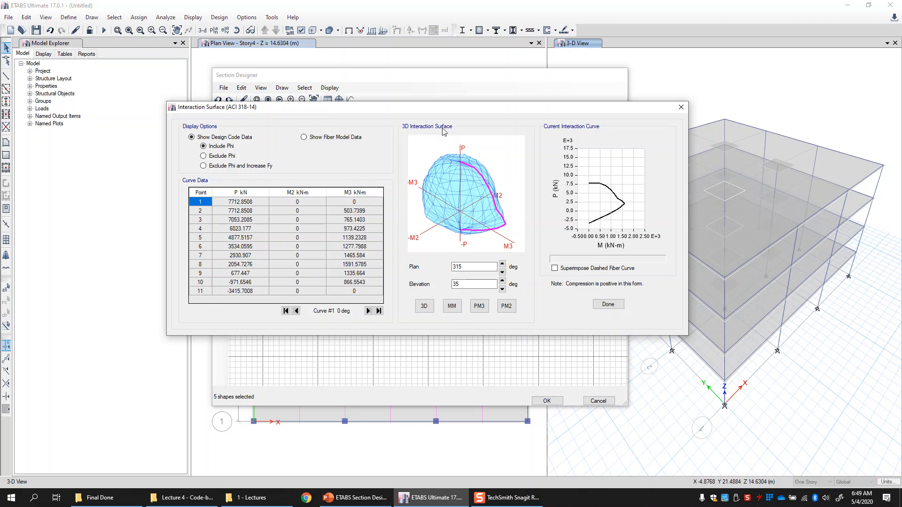
{"action": "left_click", "coordinate": [424, 311]}
{"action": "left_click", "coordinate": [456, 309]}
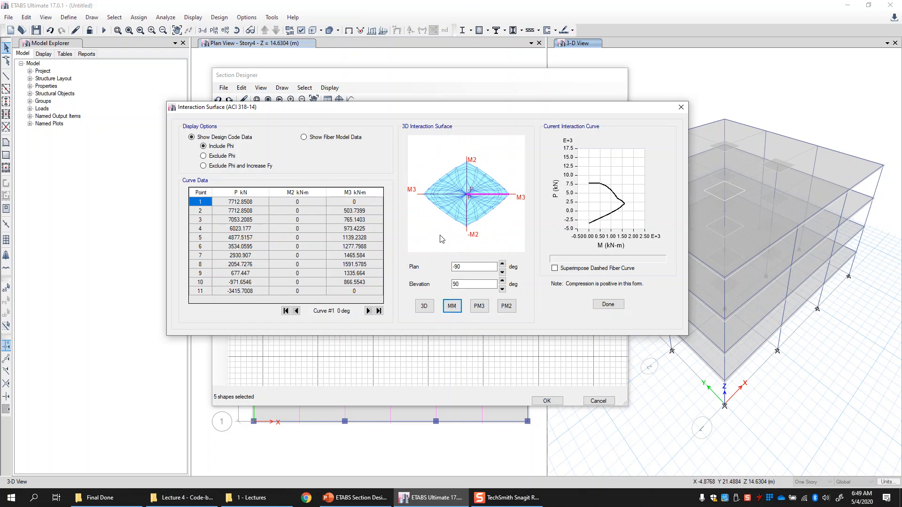
{"action": "left_click", "coordinate": [479, 306]}
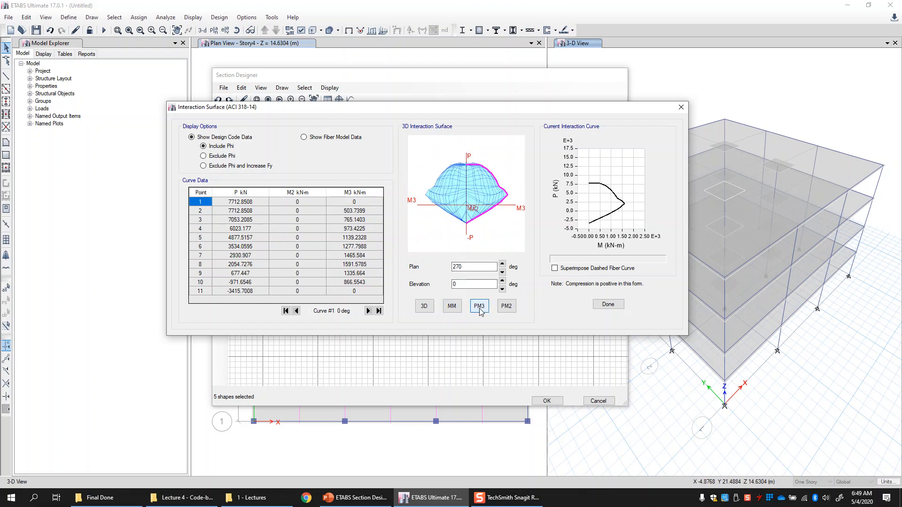
- Switch the surface to the PM2 and then 3D view, and step through the interaction curves up to curve #24 at 345°
{"action": "left_click", "coordinate": [507, 310]}
{"action": "left_click", "coordinate": [424, 306]}
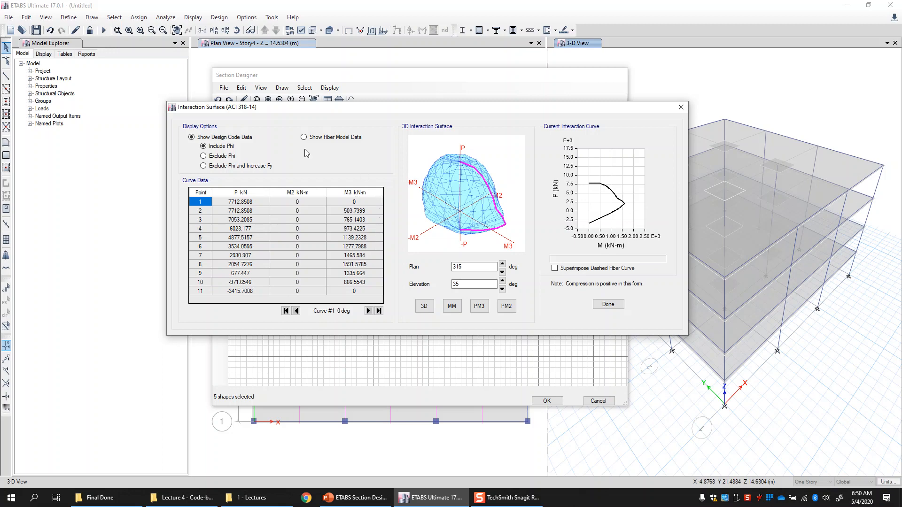
{"action": "left_click", "coordinate": [368, 311]}
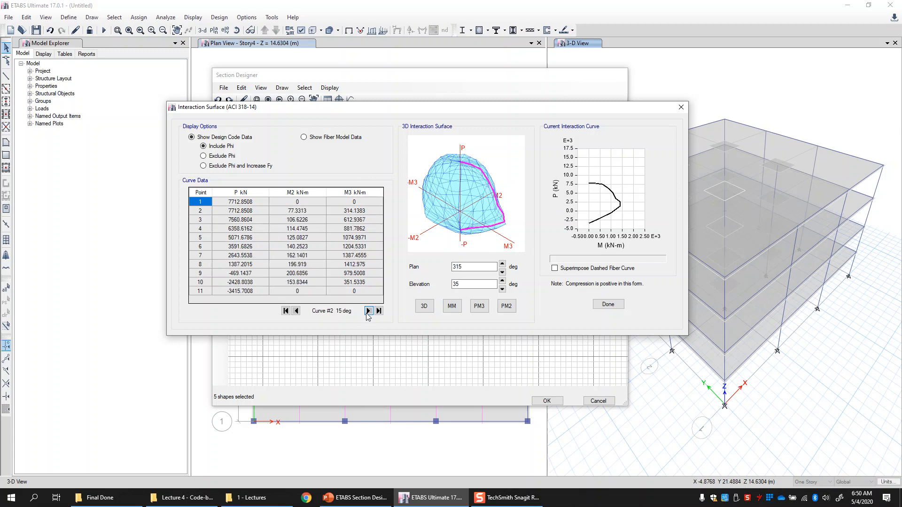
{"action": "left_click", "coordinate": [369, 311]}
{"action": "left_click", "coordinate": [368, 311]}
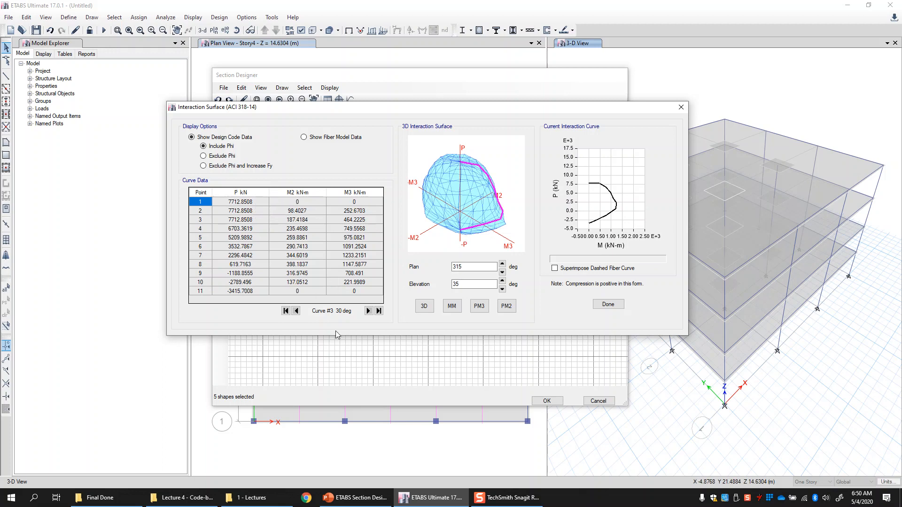
{"action": "left_click", "coordinate": [368, 311]}
{"action": "left_click", "coordinate": [369, 310]}
{"action": "left_click", "coordinate": [369, 311]}
{"action": "left_click", "coordinate": [368, 311]}
{"action": "left_click", "coordinate": [368, 311]}
{"action": "left_click", "coordinate": [368, 310]}
{"action": "left_click", "coordinate": [368, 310]}
{"action": "left_click", "coordinate": [369, 311]}
{"action": "left_click", "coordinate": [368, 311]}
{"action": "left_click", "coordinate": [368, 310]}
{"action": "left_click", "coordinate": [369, 311]}
{"action": "left_click", "coordinate": [369, 310]}
{"action": "left_click", "coordinate": [369, 311]}
{"action": "left_click", "coordinate": [368, 311]}
{"action": "left_click", "coordinate": [369, 311]}
{"action": "left_click", "coordinate": [368, 310]}
{"action": "left_click", "coordinate": [369, 311]}
{"action": "left_click", "coordinate": [368, 311]}
{"action": "left_click", "coordinate": [368, 311]}
{"action": "left_click", "coordinate": [368, 310]}
{"action": "left_click", "coordinate": [368, 311]}
{"action": "left_click", "coordinate": [369, 311]}
{"action": "left_click", "coordinate": [369, 310]}
{"action": "left_click", "coordinate": [368, 310]}
{"action": "left_click", "coordinate": [368, 310]}
{"action": "left_click", "coordinate": [368, 311]}
{"action": "left_click", "coordinate": [368, 310]}
{"action": "left_click", "coordinate": [369, 311]}
{"action": "left_click", "coordinate": [368, 311]}
{"action": "left_click", "coordinate": [368, 311]}
{"action": "left_click", "coordinate": [369, 311]}
{"action": "left_click", "coordinate": [369, 311]}
{"action": "left_click", "coordinate": [369, 310]}
{"action": "left_click", "coordinate": [368, 310]}
{"action": "left_click", "coordinate": [369, 310]}
{"action": "left_click", "coordinate": [369, 311]}
{"action": "left_click", "coordinate": [369, 311]}
{"action": "left_click", "coordinate": [368, 310]}
{"action": "left_click", "coordinate": [368, 311]}
{"action": "left_click", "coordinate": [368, 311]}
{"action": "left_click", "coordinate": [368, 310]}
{"action": "left_click", "coordinate": [368, 310]}
{"action": "left_click", "coordinate": [368, 311]}
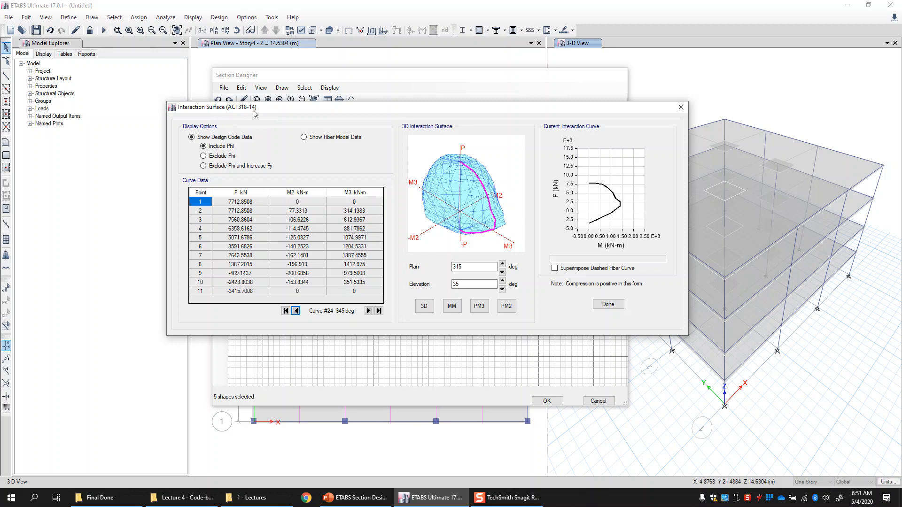
- Compare display options: fiber model data with the dashed curve superimposed, then design data with Exclude Phi and Exclude Phi and Increase Fy
{"action": "left_click_drag", "start_coordinate": [264, 110], "coordinate": [266, 107]}
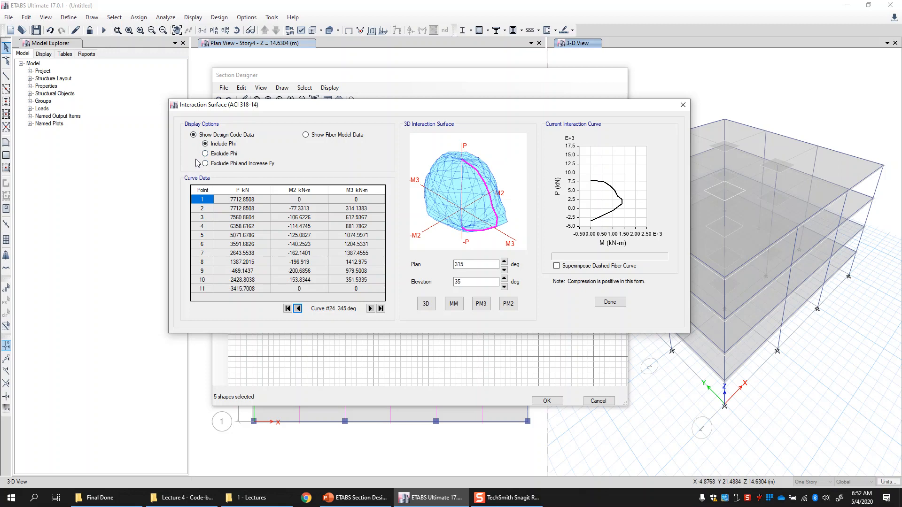
{"action": "left_click", "coordinate": [306, 135]}
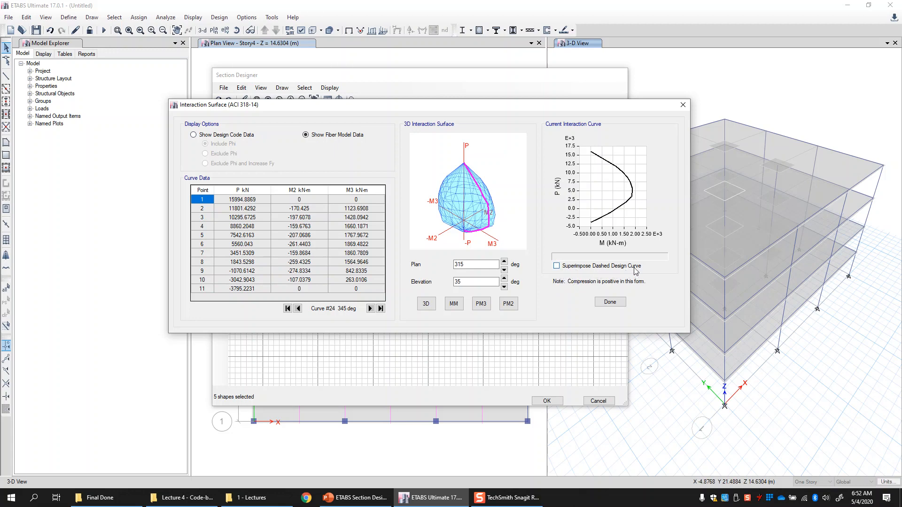
{"action": "left_click", "coordinate": [557, 266]}
{"action": "left_click", "coordinate": [209, 138]}
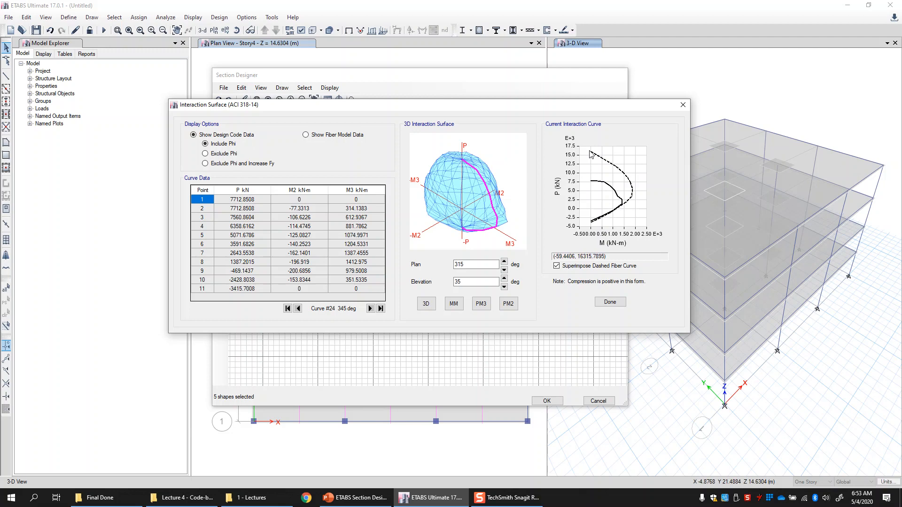
{"action": "left_click", "coordinate": [204, 155]}
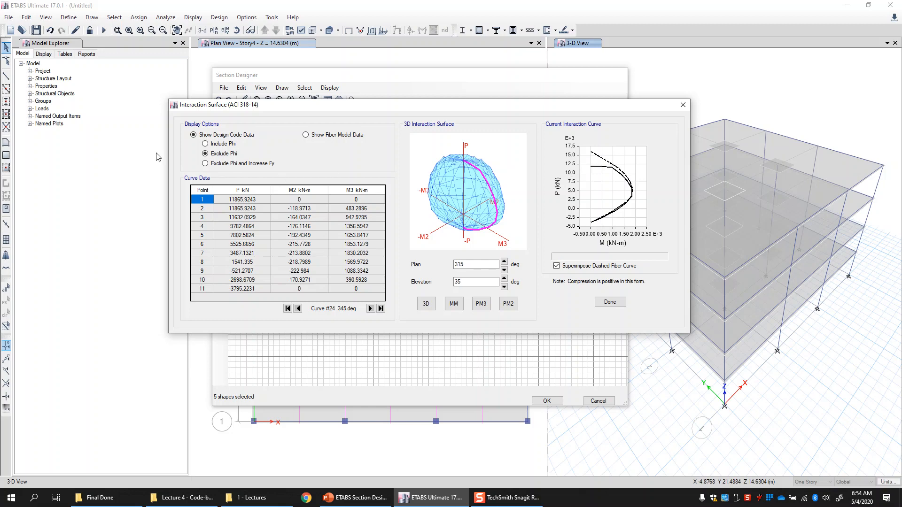
{"action": "left_click", "coordinate": [205, 164]}
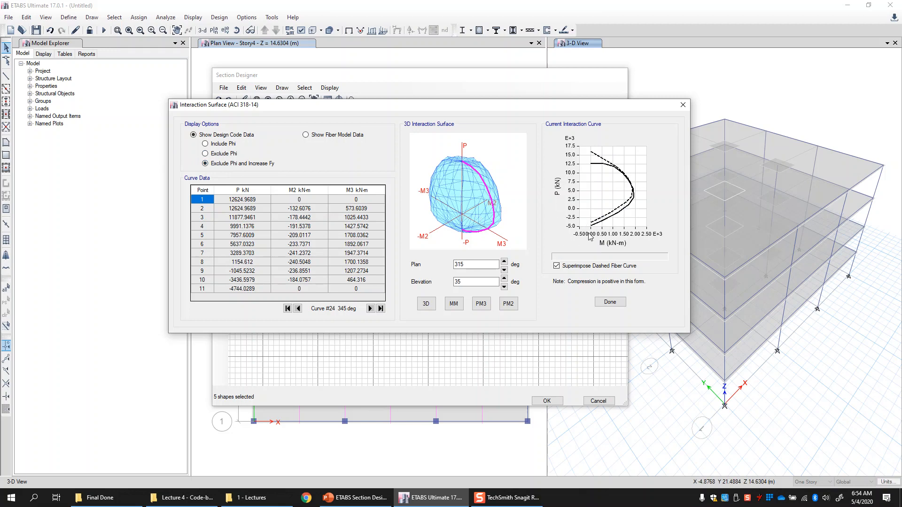
- Select all rows of the curve data table and copy the selected cells
{"action": "mouse_move", "coordinate": [592, 228]}
{"action": "left_click_drag", "start_coordinate": [217, 200], "coordinate": [371, 311]}
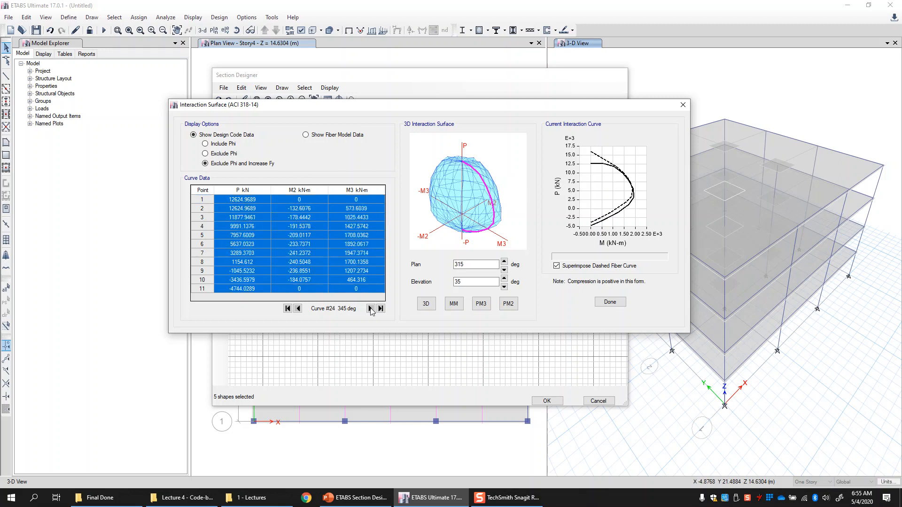
{"action": "right_click", "coordinate": [235, 220]}
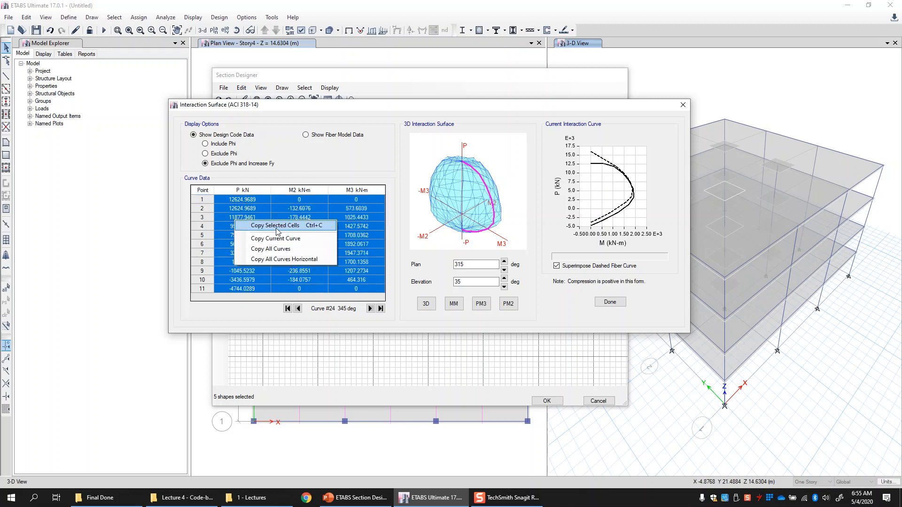
{"action": "left_click", "coordinate": [256, 227]}
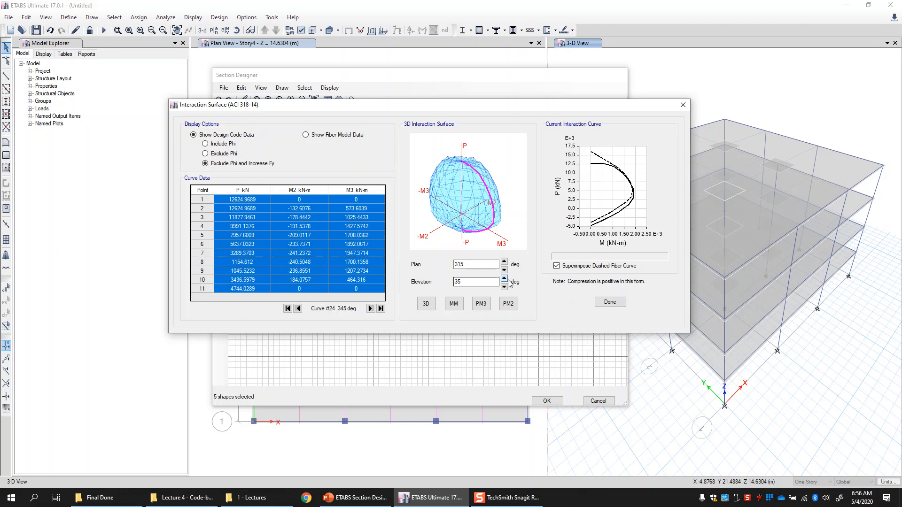
- Rotate the 3D interaction surface by raising its plan angle to 60°
{"action": "left_click", "coordinate": [504, 262]}
{"action": "left_click", "coordinate": [504, 263]}
{"action": "left_click", "coordinate": [504, 263]}
{"action": "left_click", "coordinate": [504, 263]}
{"action": "left_click", "coordinate": [505, 263]}
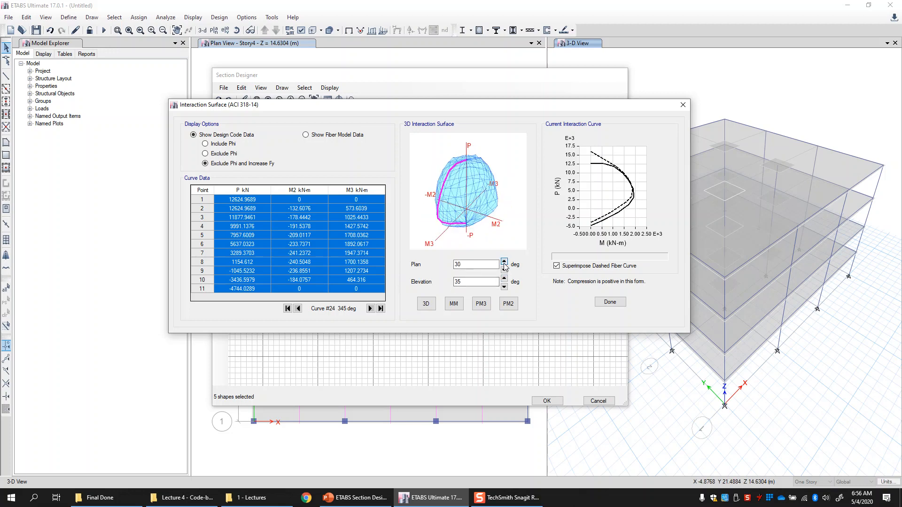
{"action": "left_click", "coordinate": [504, 263]}
{"action": "left_click", "coordinate": [504, 263]}
{"action": "left_click", "coordinate": [504, 263]}
{"action": "left_click", "coordinate": [504, 262]}
{"action": "left_click", "coordinate": [504, 262]}
{"action": "left_click", "coordinate": [504, 263]}
{"action": "left_click", "coordinate": [504, 262]}
{"action": "left_click", "coordinate": [504, 262]}
{"action": "left_click", "coordinate": [504, 262]}
{"action": "left_click", "coordinate": [504, 262]}
{"action": "left_click", "coordinate": [504, 262]}
{"action": "left_click", "coordinate": [504, 263]}
{"action": "left_click", "coordinate": [504, 262]}
{"action": "left_click", "coordinate": [504, 262]}
{"action": "left_click", "coordinate": [504, 262]}
{"action": "left_click", "coordinate": [504, 262]}
{"action": "left_click", "coordinate": [504, 263]}
{"action": "left_click", "coordinate": [504, 262]}
{"action": "left_click", "coordinate": [504, 262]}
{"action": "left_click", "coordinate": [504, 262]}
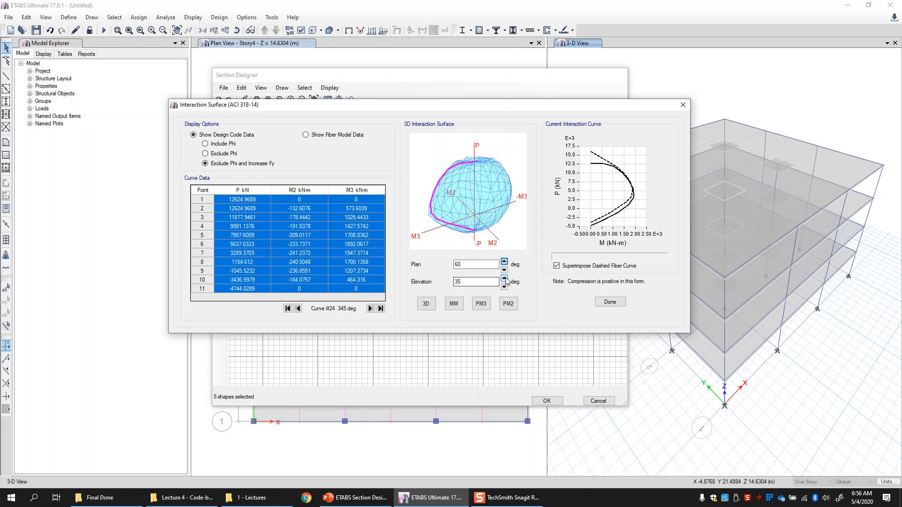
- Lower the surface's elevation angle to 0°, then restore the default 3D view
{"action": "left_click", "coordinate": [505, 279]}
{"action": "left_click", "coordinate": [504, 279]}
{"action": "left_click", "coordinate": [504, 279]}
{"action": "left_click", "coordinate": [504, 280]}
{"action": "left_click", "coordinate": [504, 279]}
{"action": "left_click", "coordinate": [504, 279]}
{"action": "left_click", "coordinate": [504, 279]}
{"action": "left_click", "coordinate": [504, 279]}
{"action": "left_click", "coordinate": [505, 279]}
{"action": "left_click", "coordinate": [504, 279]}
{"action": "left_click", "coordinate": [504, 279]}
{"action": "left_click", "coordinate": [505, 279]}
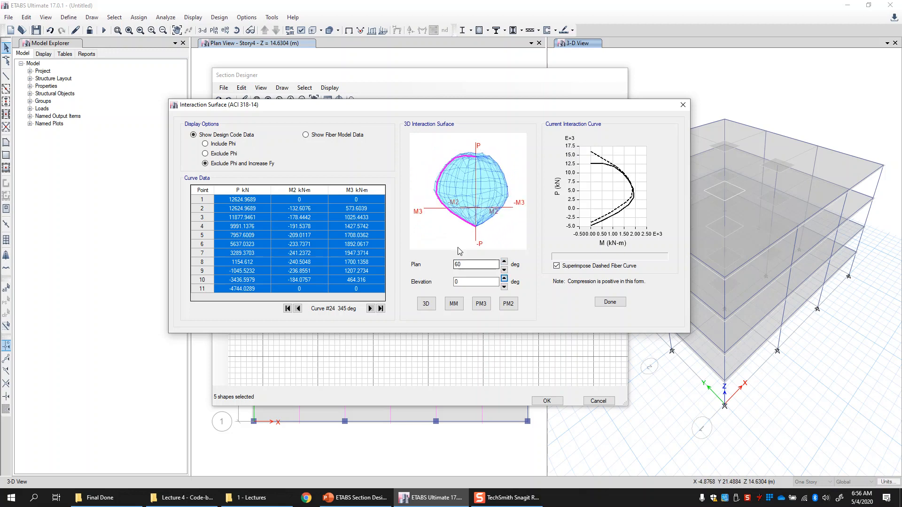
{"action": "left_click", "coordinate": [426, 306]}
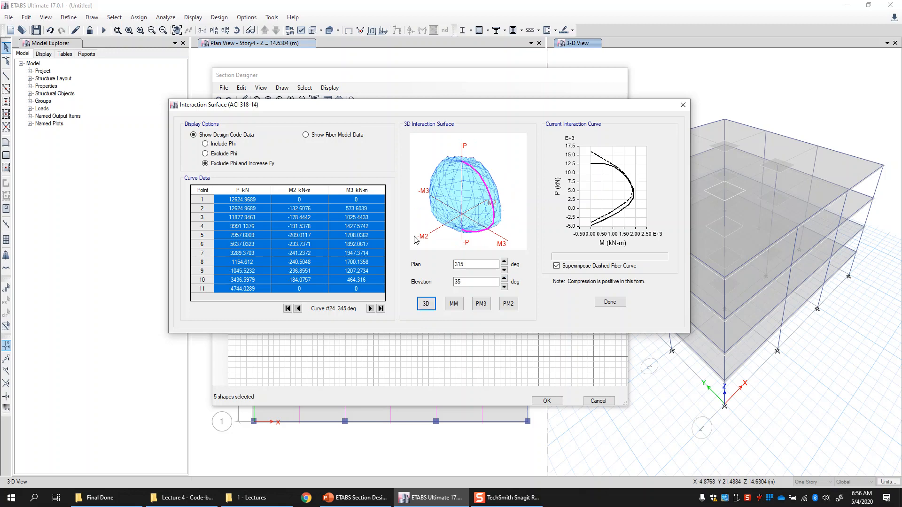